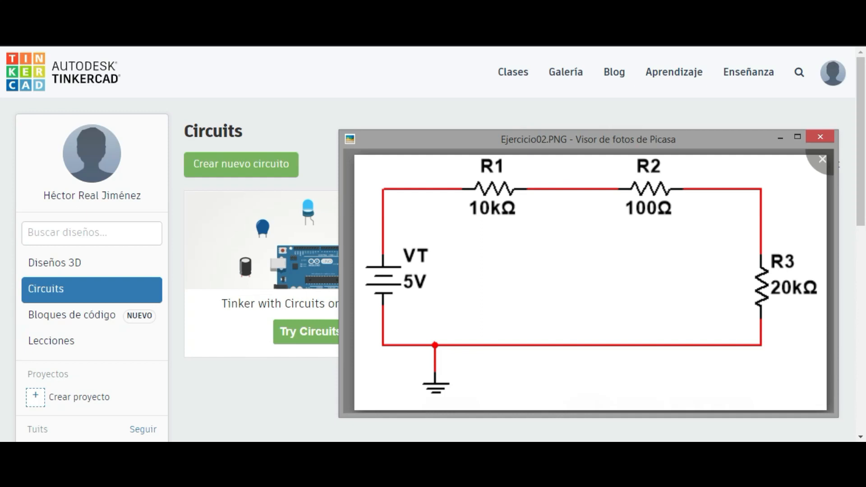
# Step: Create a new circuit in Tinkercad and place a small breadboard (Placa de pruebas pequeña) in the middle of the workspace
pyautogui.hotkey('alt', 'Tab')
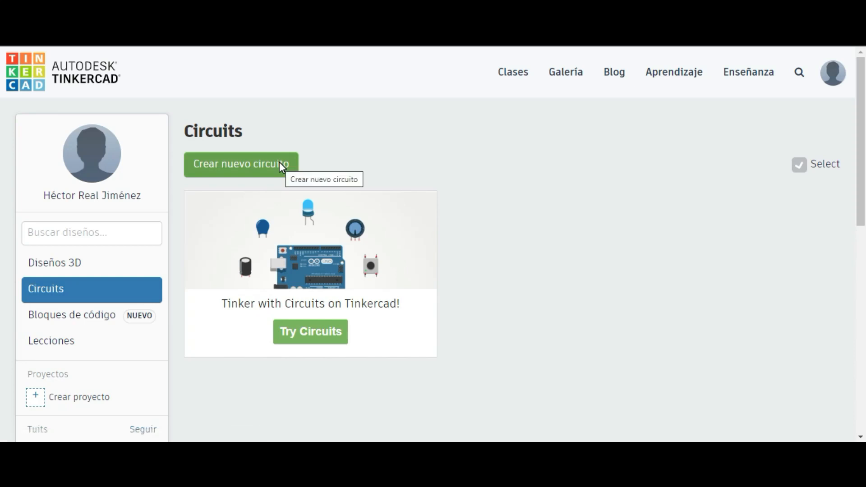
pyautogui.click(260, 166)
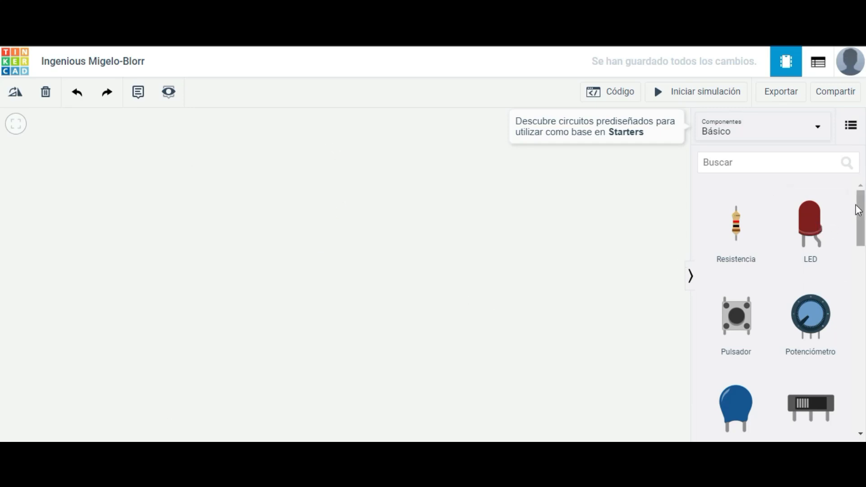
pyautogui.moveTo(859, 212); pyautogui.dragTo(853, 253)
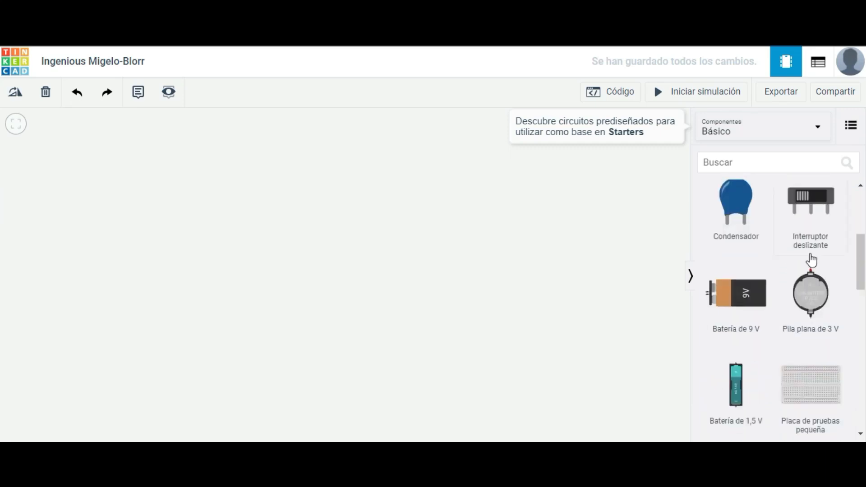
pyautogui.click(319, 451)
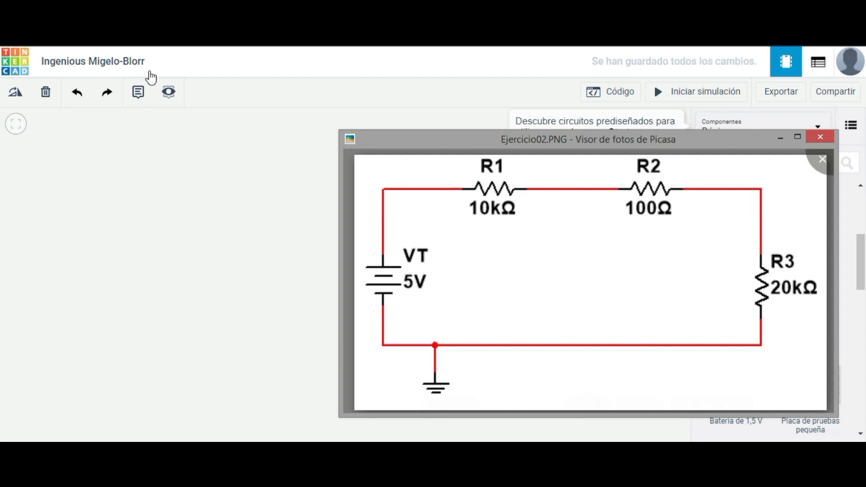
pyautogui.press('Escape')
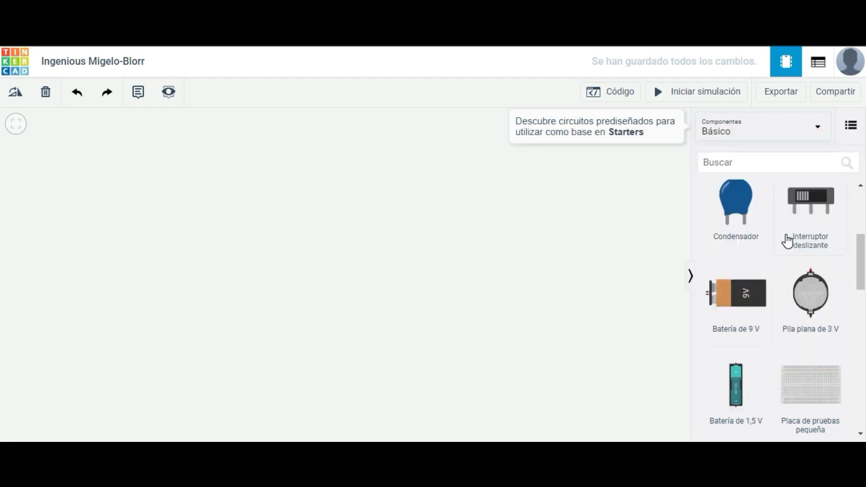
pyautogui.moveTo(860, 258); pyautogui.dragTo(860, 288)
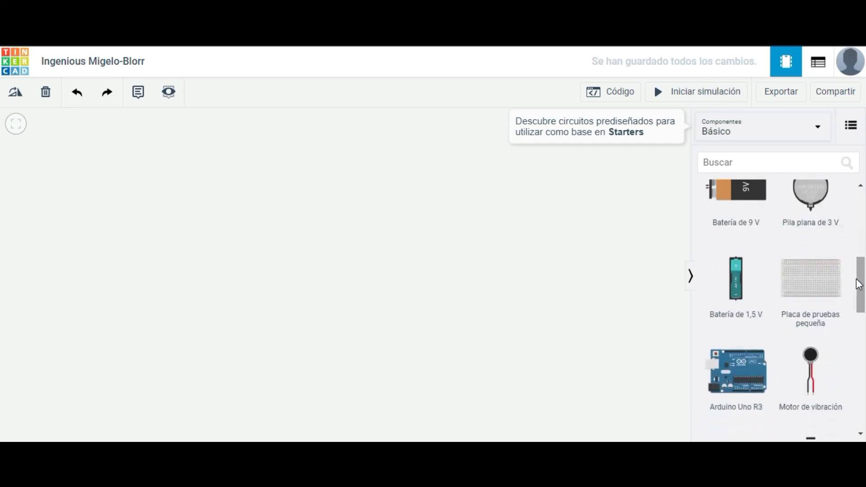
pyautogui.click(801, 282)
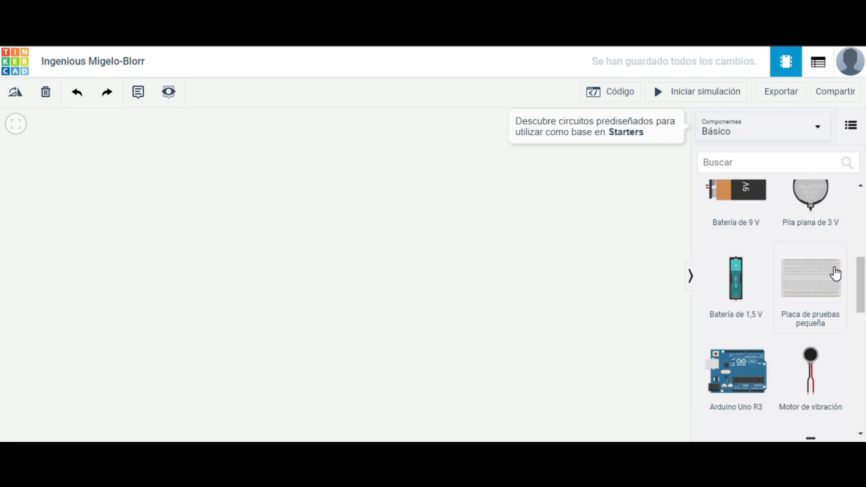
pyautogui.moveTo(797, 278); pyautogui.dragTo(413, 299)
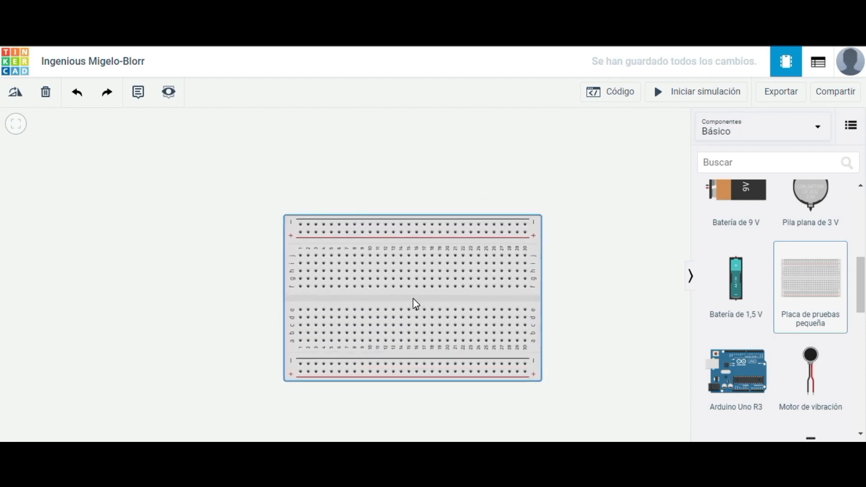
pyautogui.click(614, 302)
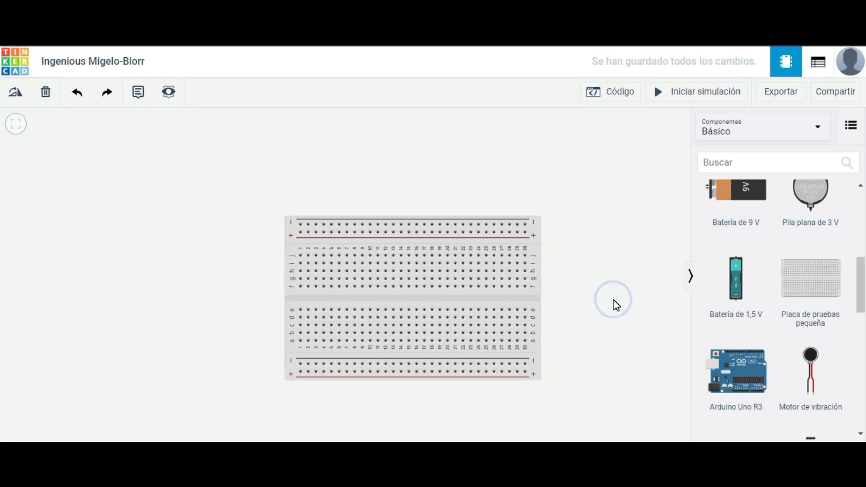
# Step: Rotate the breadboard 90° so it stands upright with row 1 uppermost, and shift it slightly upward
pyautogui.click(532, 292)
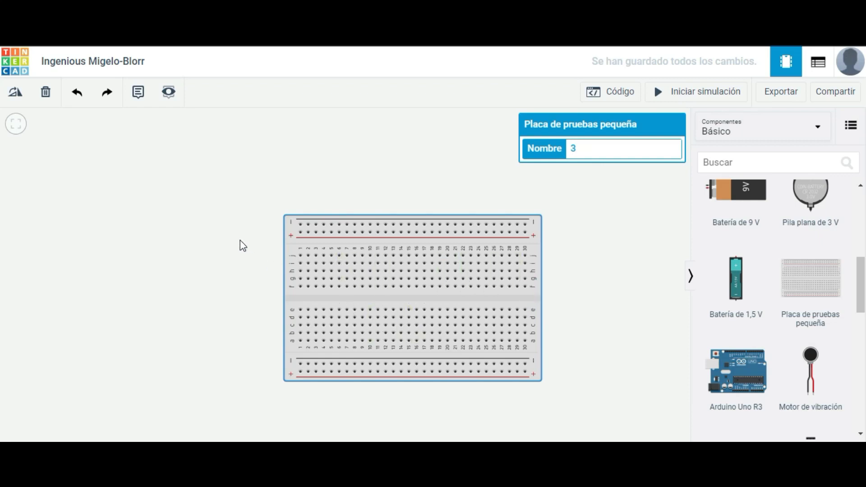
pyautogui.click(18, 101)
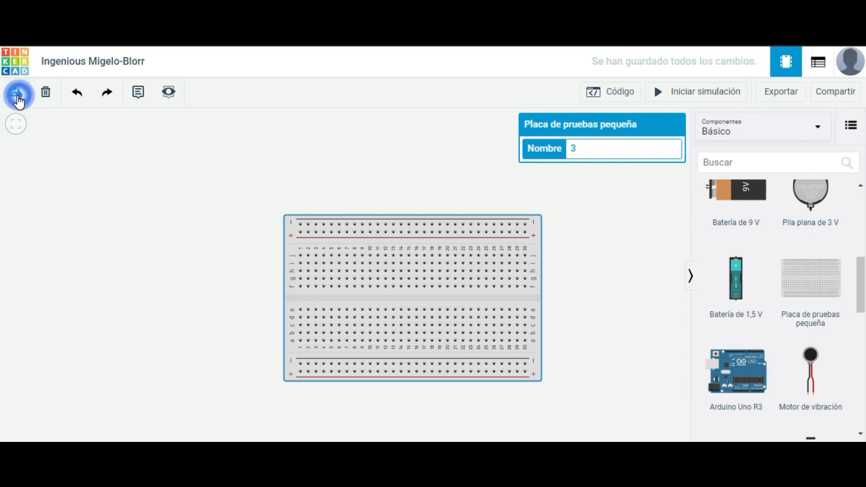
pyautogui.click(18, 102)
pyautogui.click(18, 102)
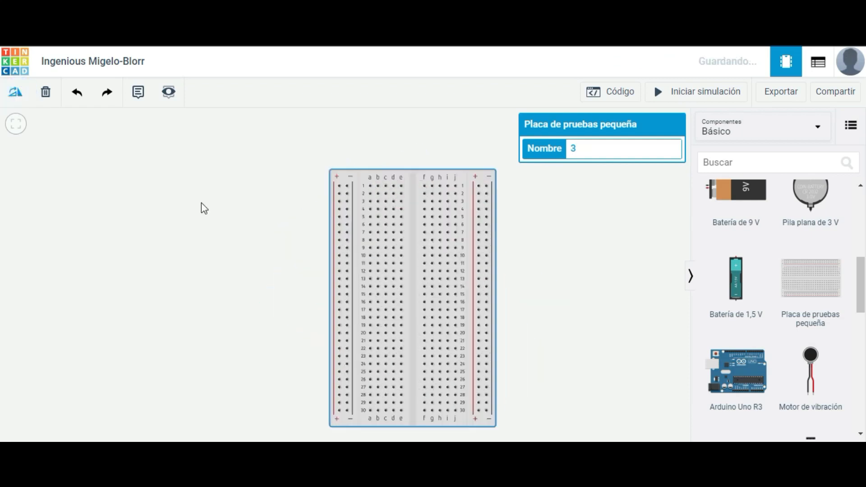
pyautogui.moveTo(413, 245); pyautogui.dragTo(415, 208)
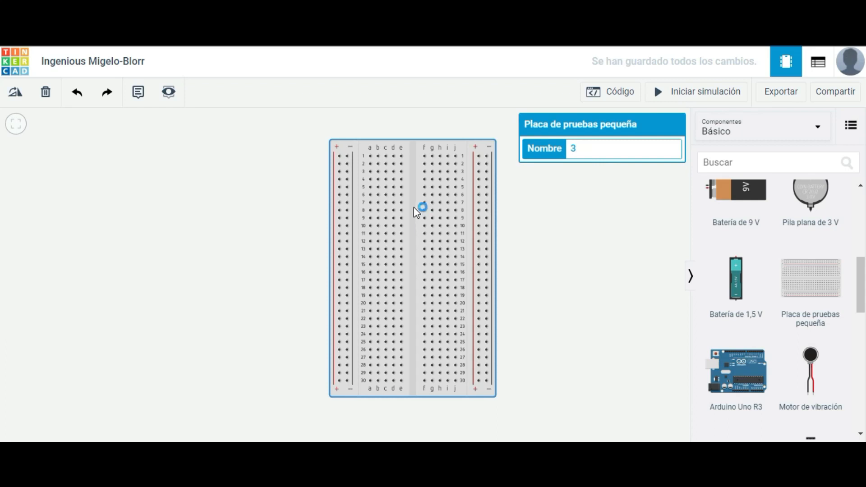
# Step: Examine how the breadboard's holes are connected along the numbered rows and the power rails
pyautogui.scroll(2, 413, 207)
pyautogui.scroll(1, 413, 207)
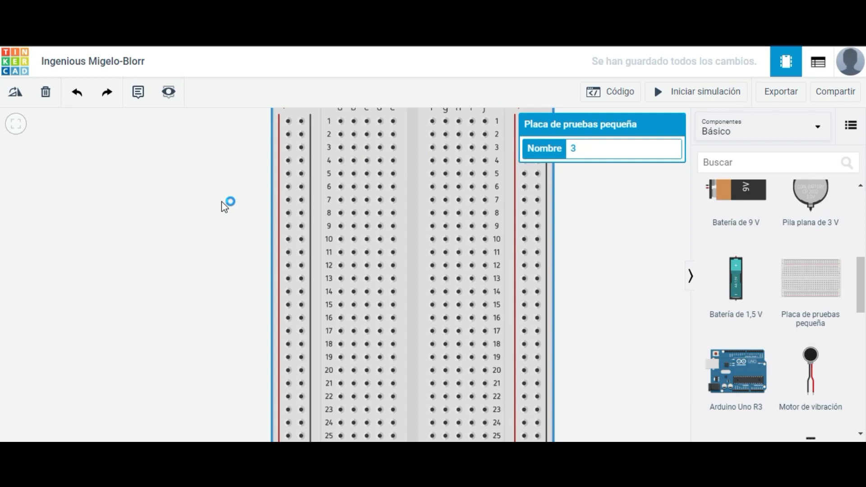
pyautogui.scroll(-2, 220, 201)
pyautogui.scroll(1, 217, 163)
pyautogui.scroll(1, 228, 134)
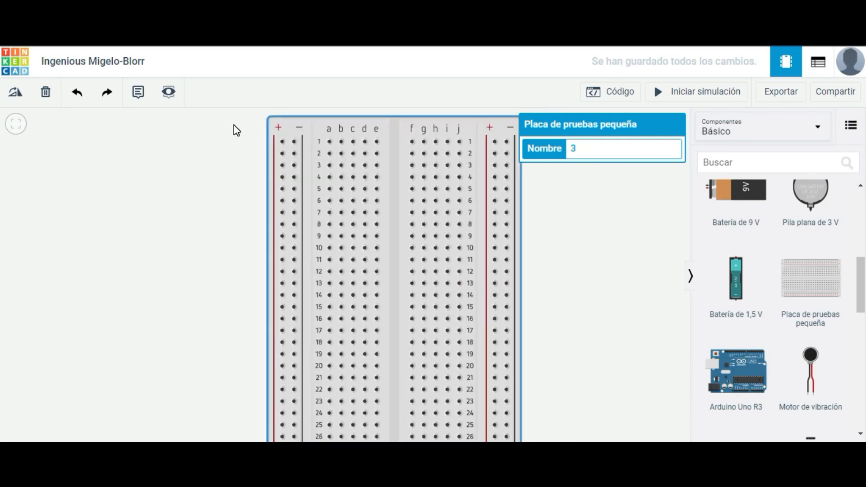
pyautogui.click(233, 126)
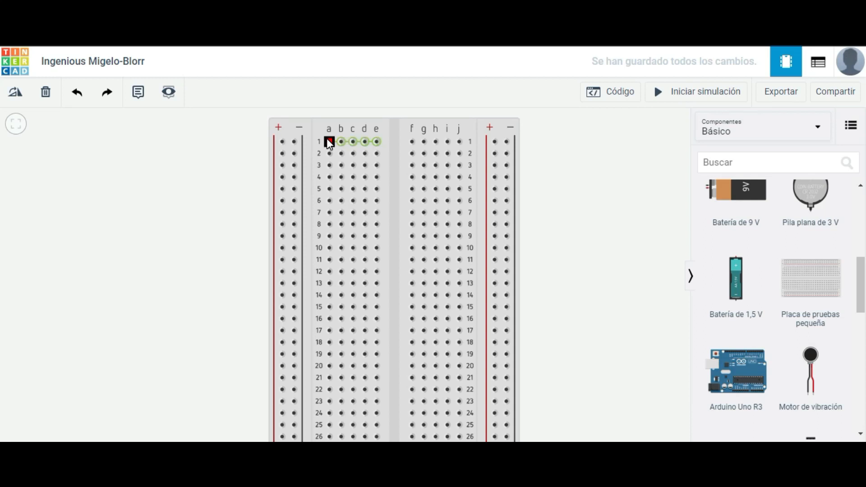
pyautogui.scroll(2, 329, 142)
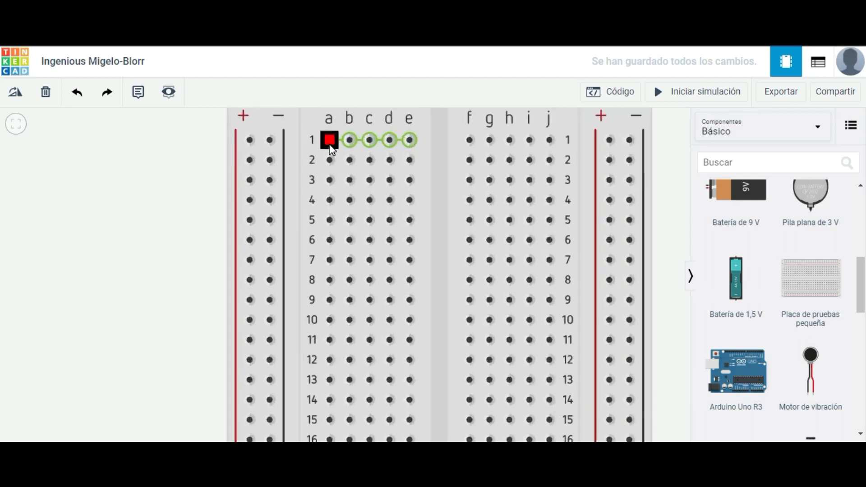
pyautogui.scroll(1, 331, 148)
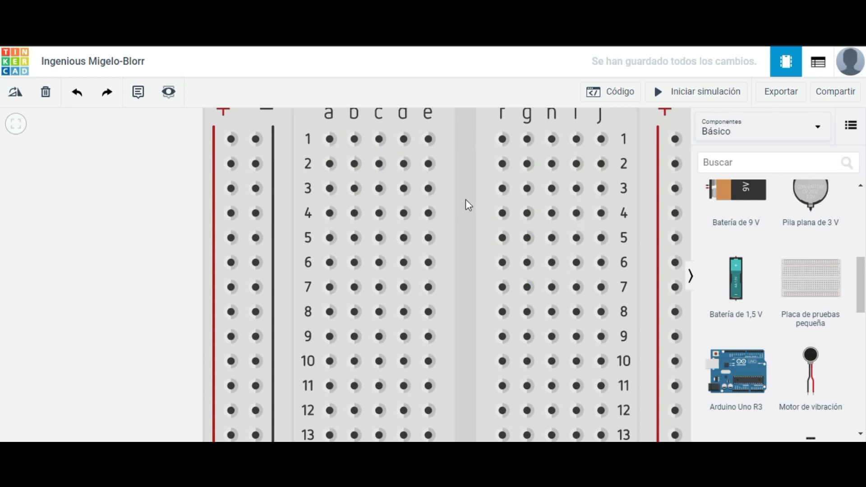
pyautogui.scroll(-2, 470, 207)
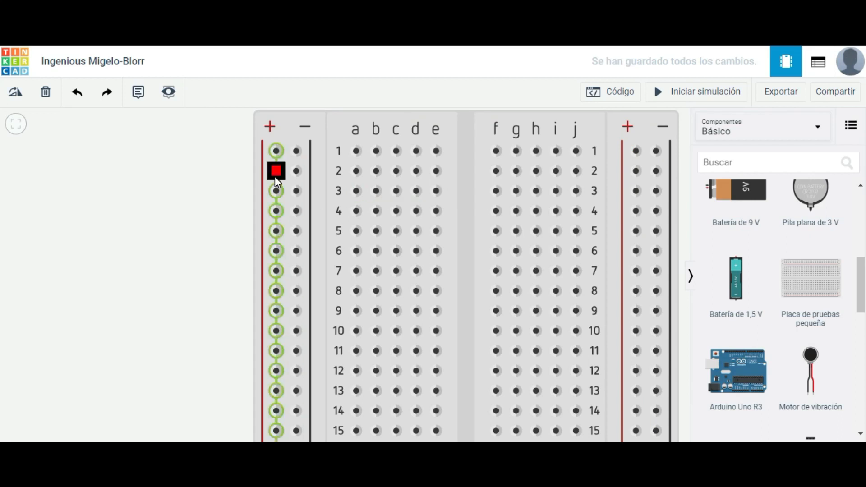
pyautogui.scroll(-3, 275, 177)
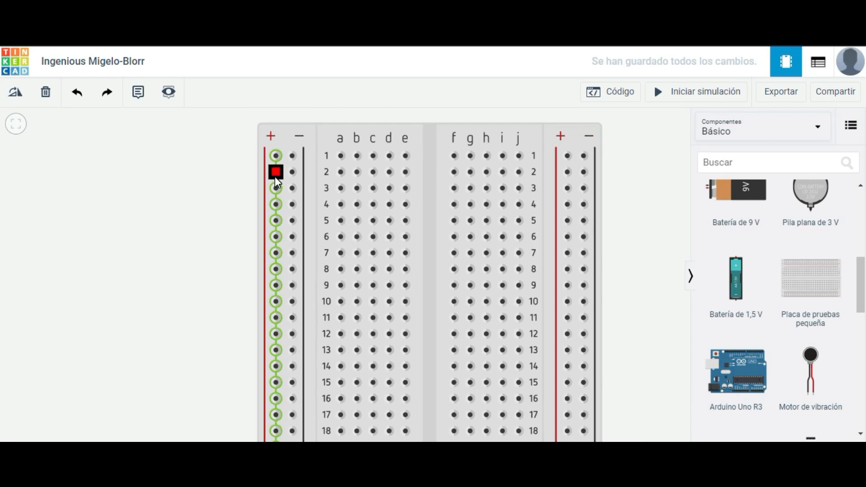
pyautogui.scroll(-3, 275, 177)
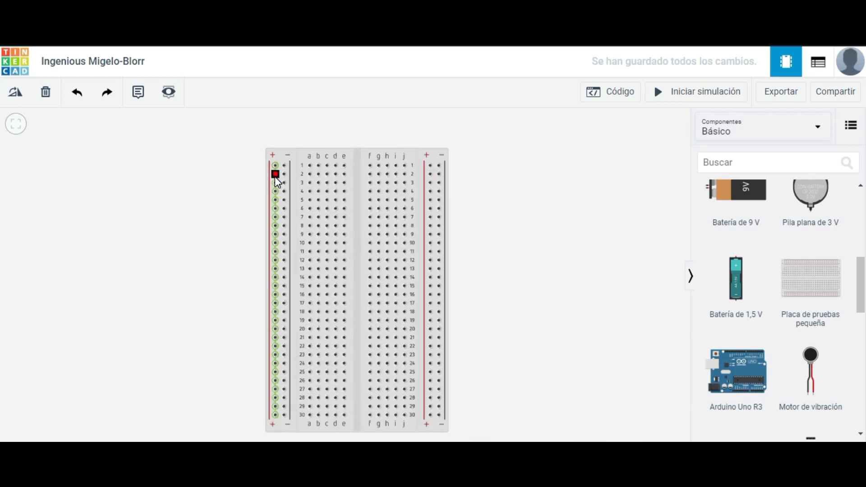
pyautogui.scroll(5, 276, 204)
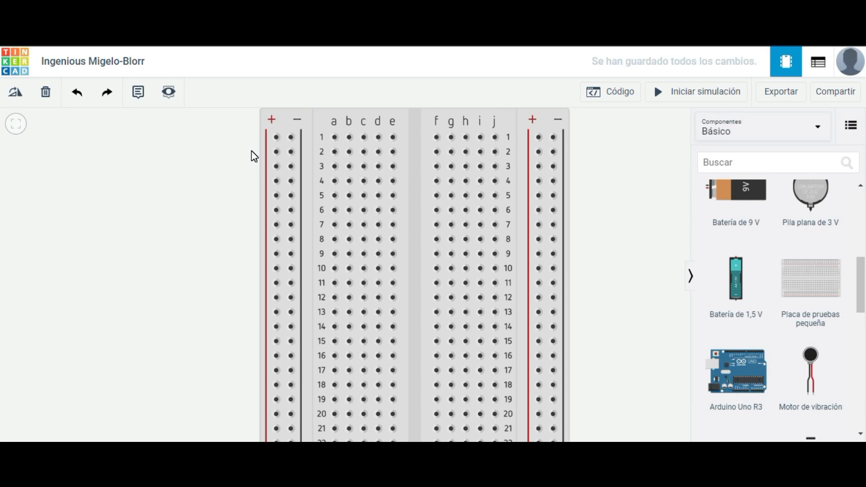
pyautogui.scroll(-5, 251, 151)
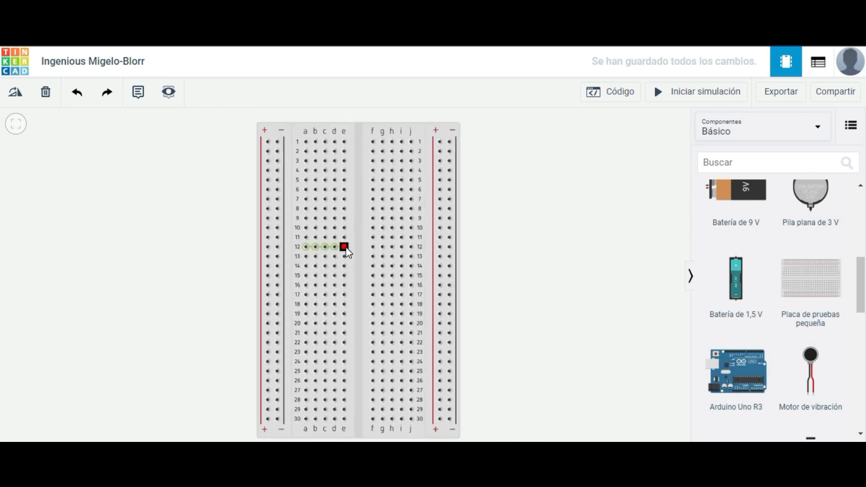
pyautogui.scroll(1, 180, 397)
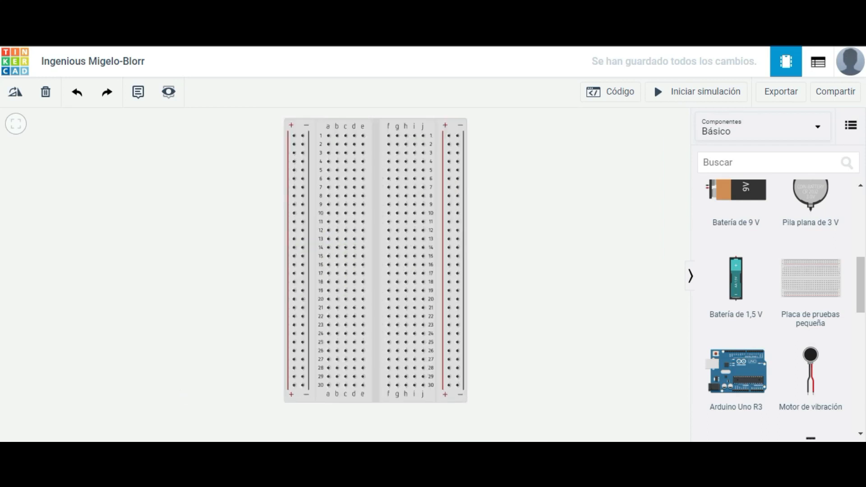
# Step: Check the schematic's voltage source and place a 1.5 V battery (Batería de 1,5 V) beside the positive rail next to column a
pyautogui.hotkey('alt', 'Tab')
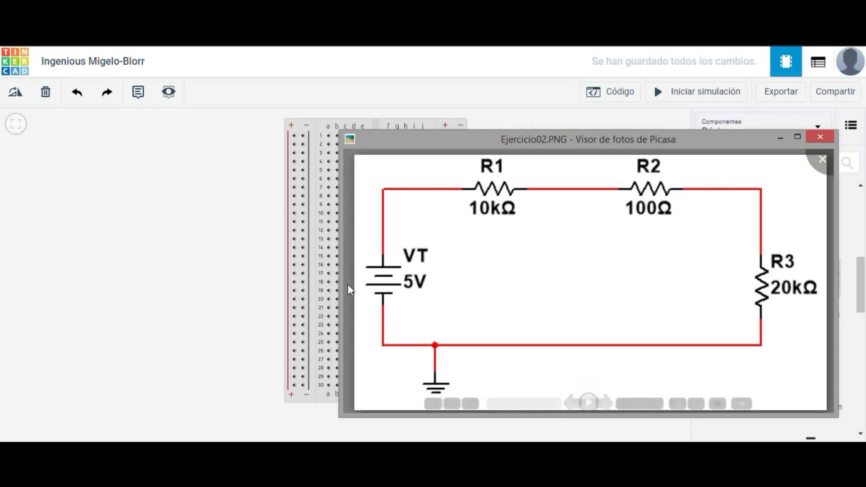
pyautogui.hotkey('alt', 'Tab')
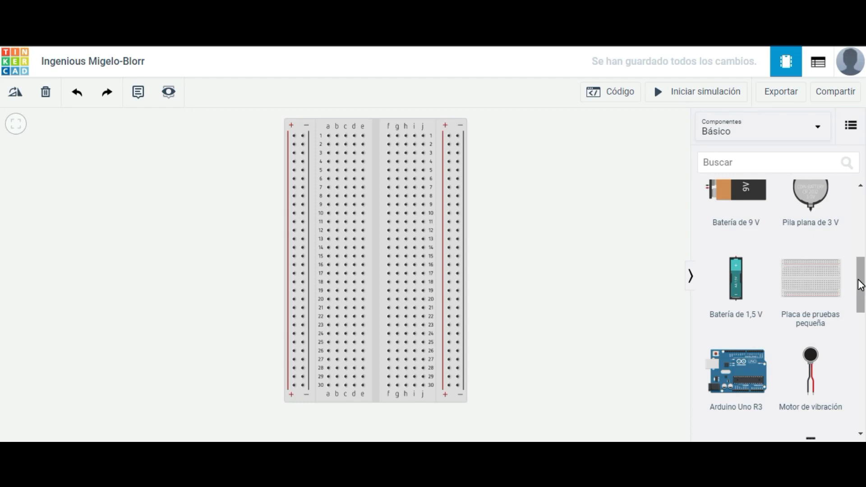
pyautogui.moveTo(861, 285); pyautogui.dragTo(861, 277)
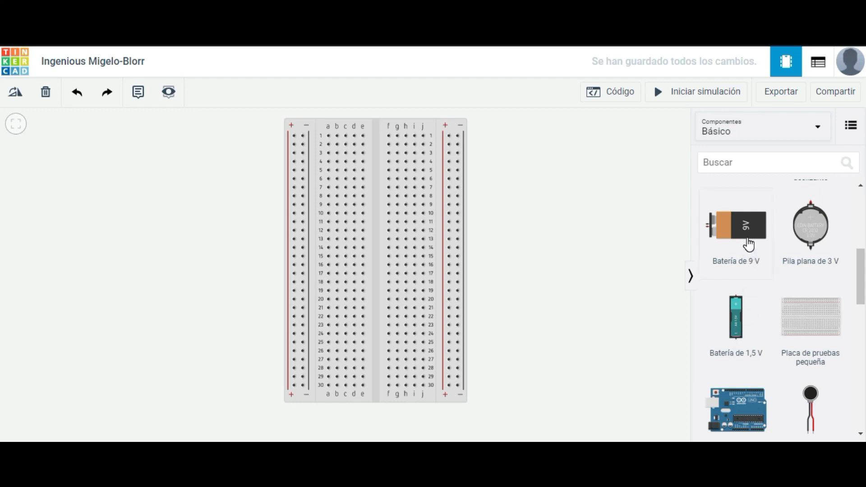
pyautogui.moveTo(697, 295); pyautogui.dragTo(212, 294)
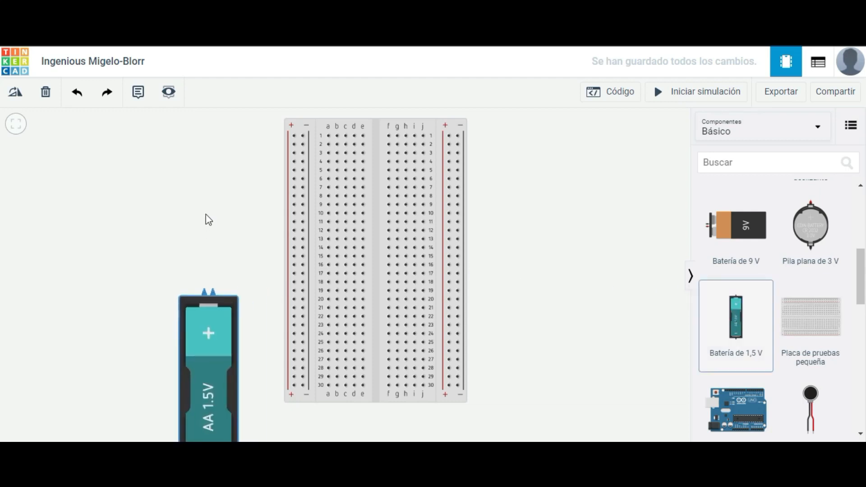
pyautogui.moveTo(206, 222); pyautogui.dragTo(206, 210)
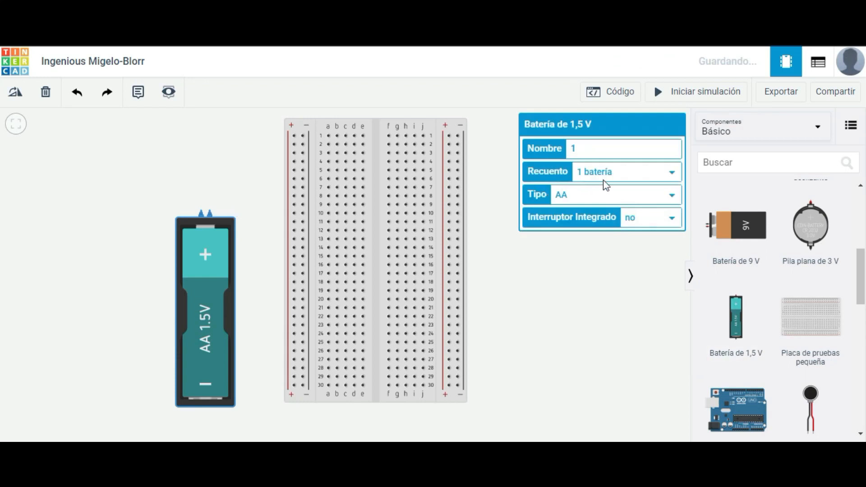
# Step: Try the battery holder with 2 and with 3 AA batteries, moving it clear of the breadboard
pyautogui.click(668, 178)
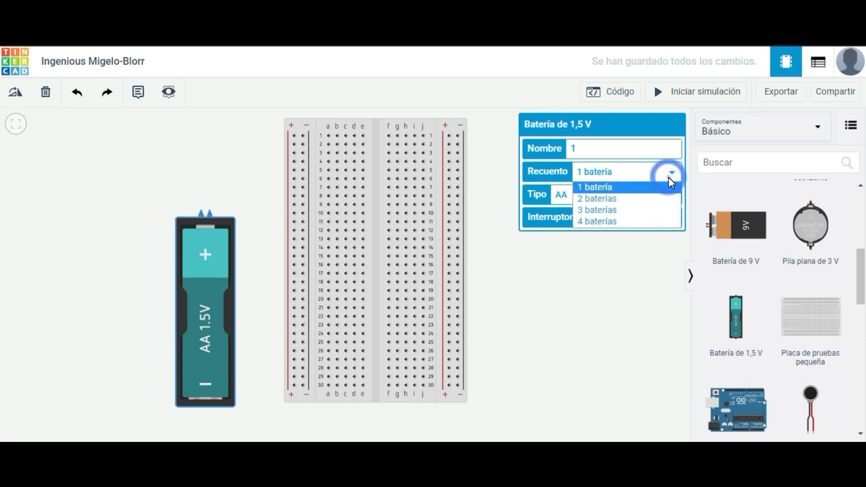
pyautogui.click(639, 195)
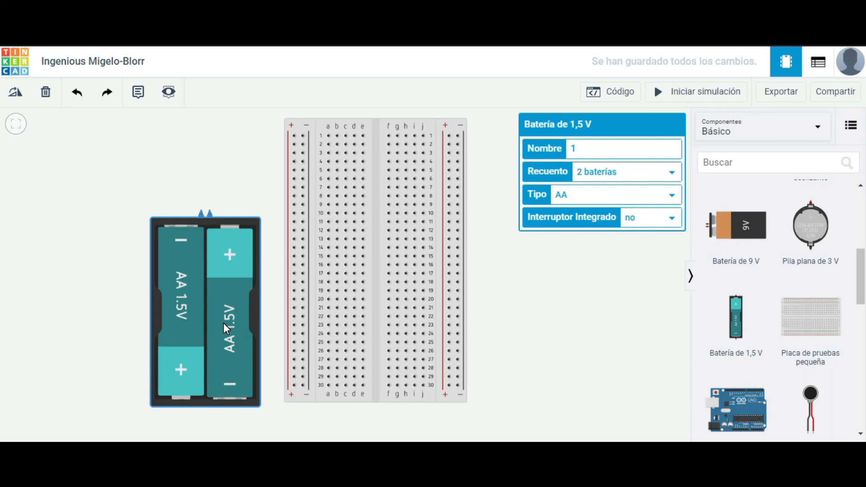
pyautogui.click(671, 177)
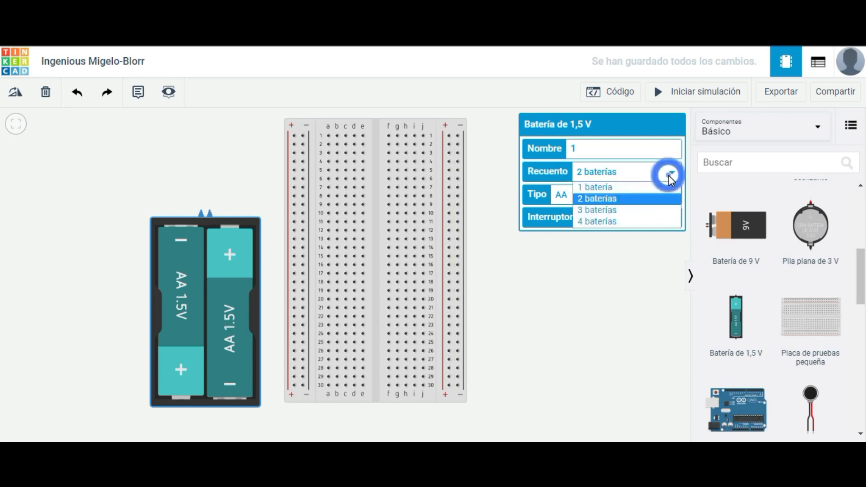
pyautogui.click(628, 210)
pyautogui.click(234, 289)
pyautogui.moveTo(233, 288); pyautogui.dragTo(153, 305)
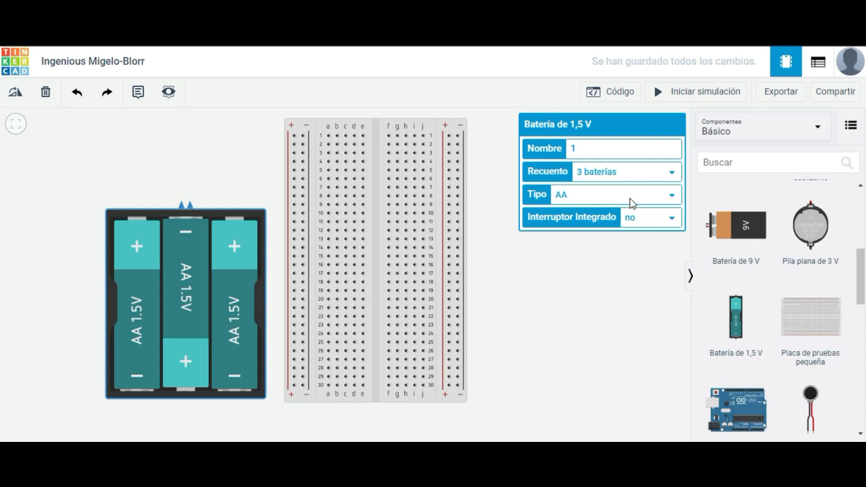
# Step: Set the battery count to 4 baterías and move the holder away so it does not overlap the breadboard
pyautogui.click(672, 172)
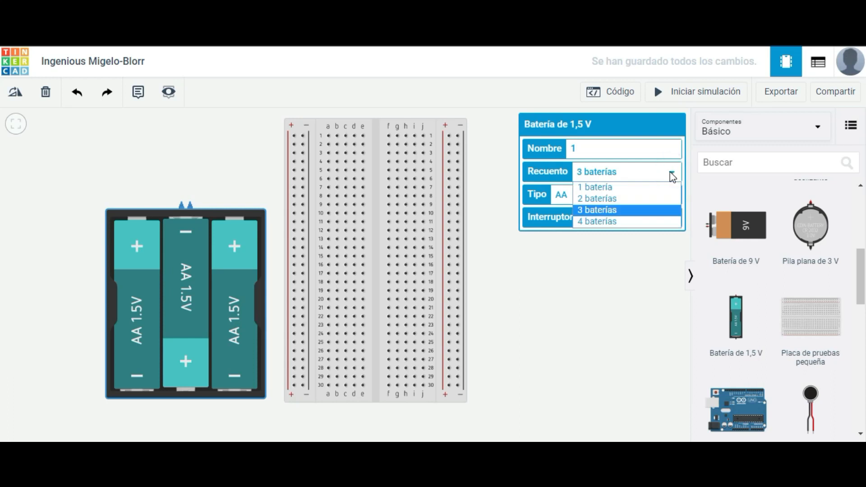
pyautogui.click(628, 221)
pyautogui.moveTo(255, 323); pyautogui.dragTo(226, 320)
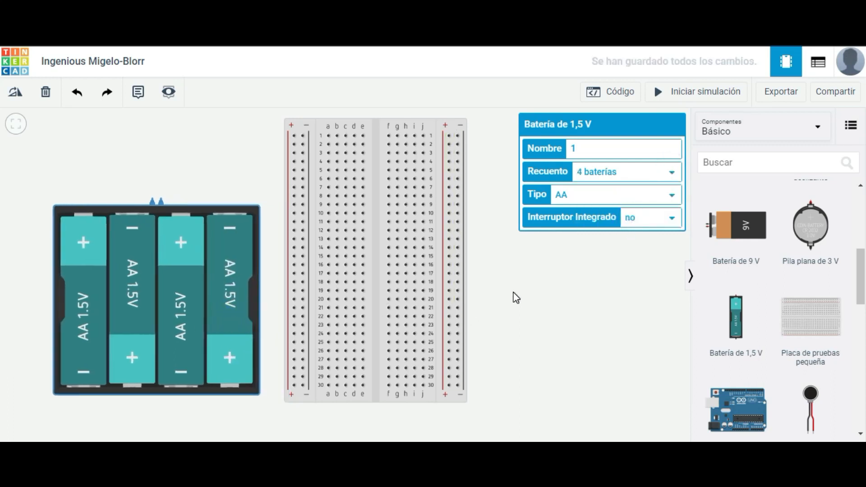
# Step: Check the schematic's source voltage and set the battery holder's count (Recuento) to 3 baterías, keeping type AA
pyautogui.hotkey('alt', 'Tab')
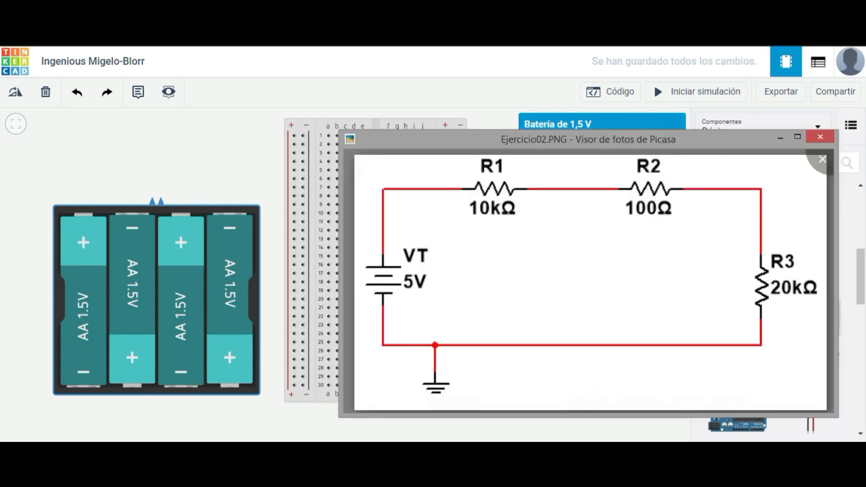
pyautogui.press('Escape')
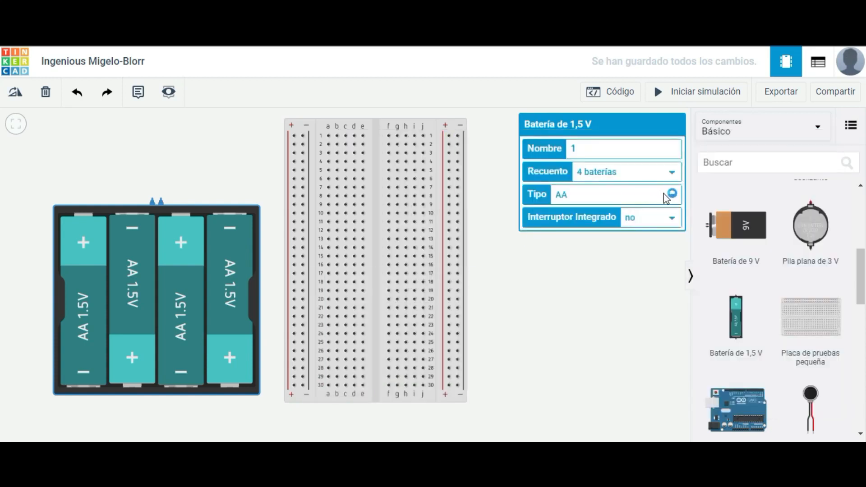
pyautogui.click(665, 195)
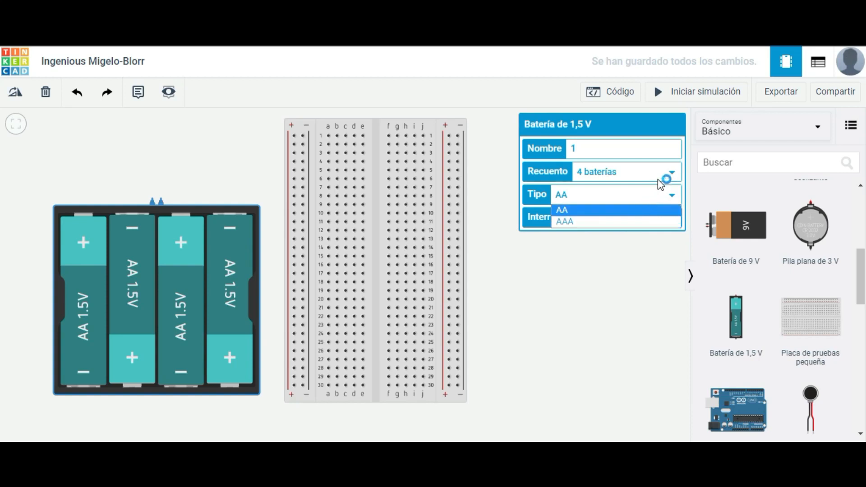
pyautogui.click(659, 180)
pyautogui.click(644, 209)
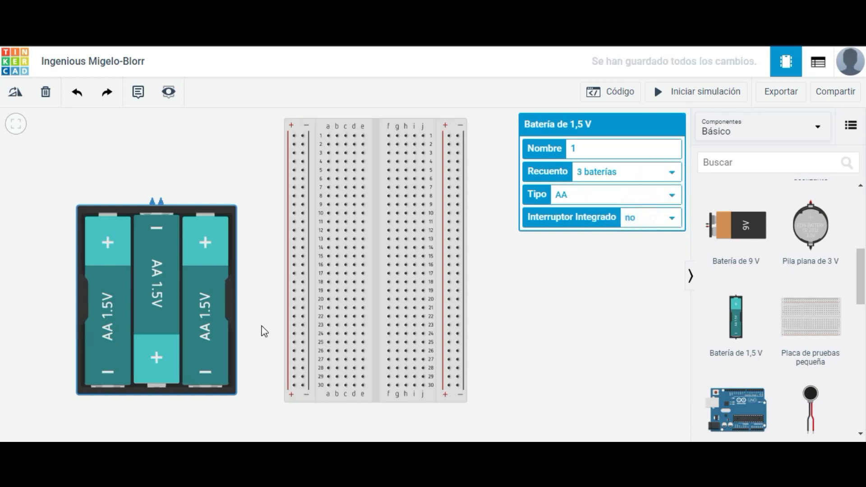
pyautogui.click(252, 312)
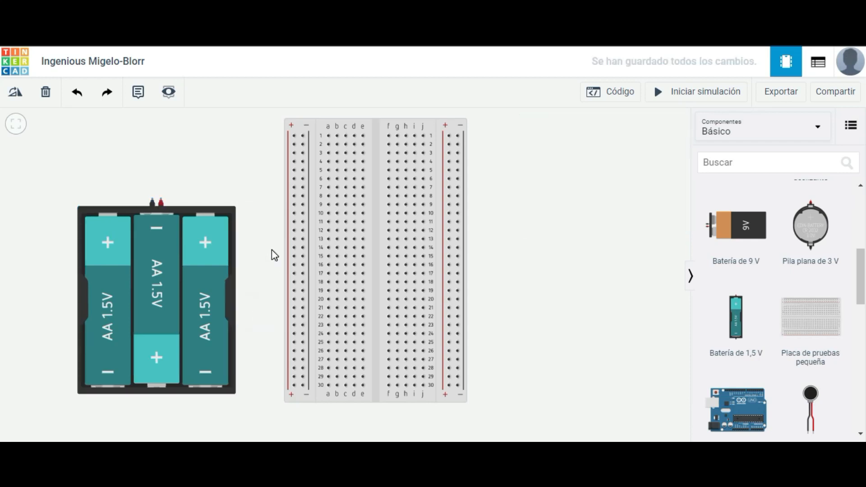
# Step: Identify the battery holder's terminals and wire the positive one, with bends around the holder, to the near positive rail level with row 11
pyautogui.scroll(3, 175, 213)
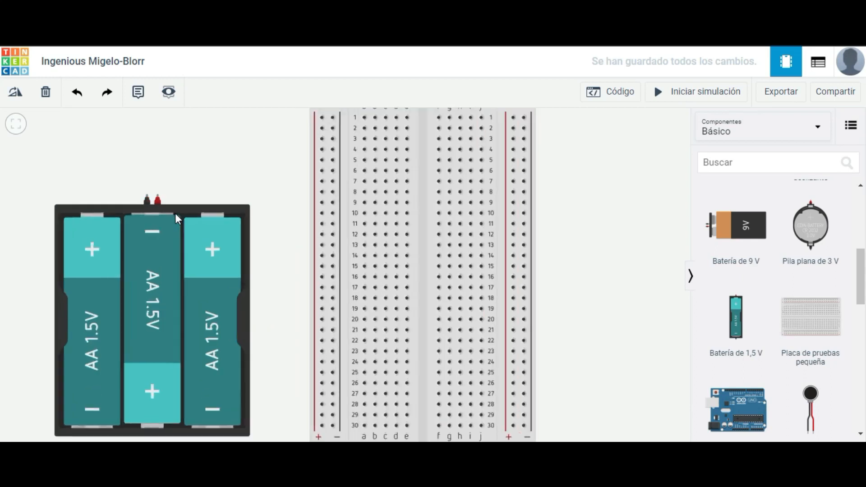
pyautogui.scroll(1, 127, 202)
pyautogui.scroll(4, 130, 205)
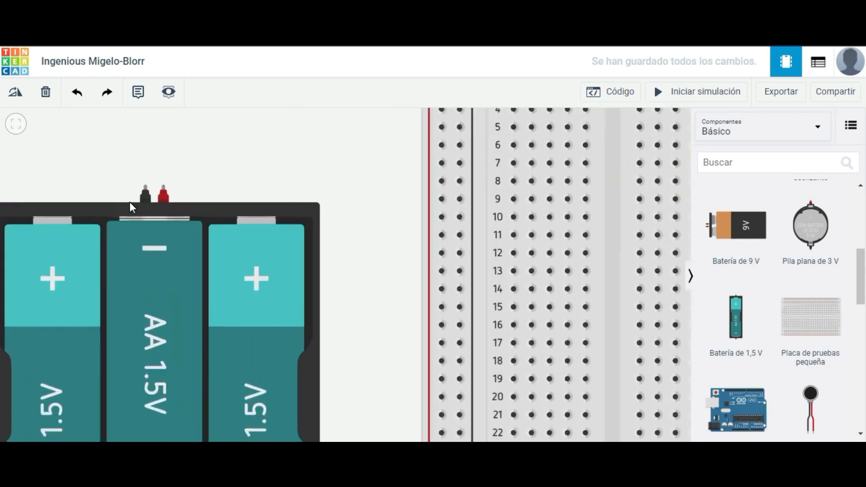
pyautogui.scroll(4, 130, 206)
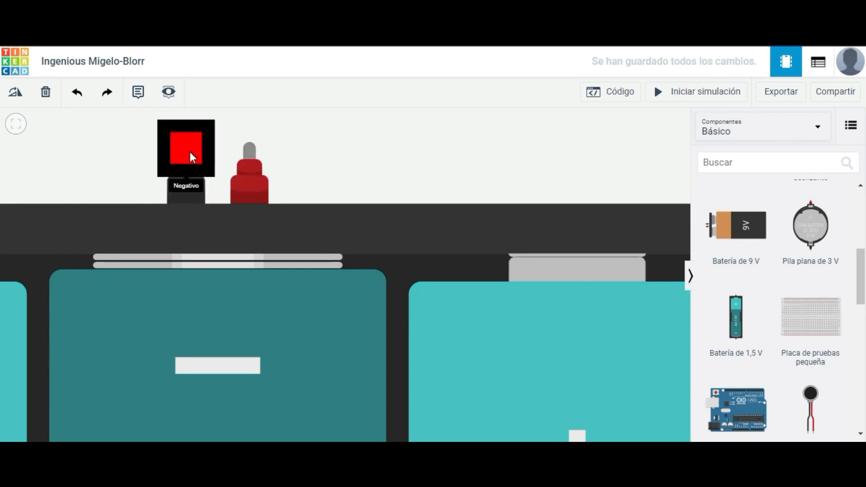
pyautogui.scroll(-5, 189, 151)
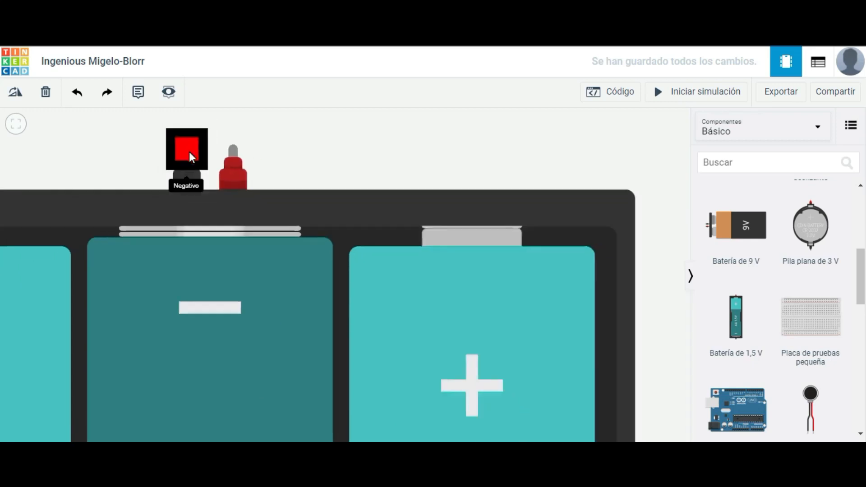
pyautogui.scroll(-3, 188, 151)
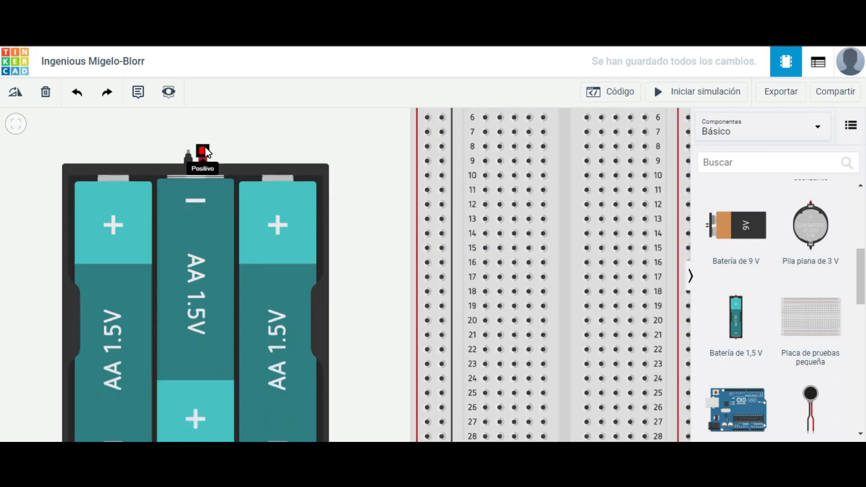
pyautogui.click(204, 149)
pyautogui.click(216, 140)
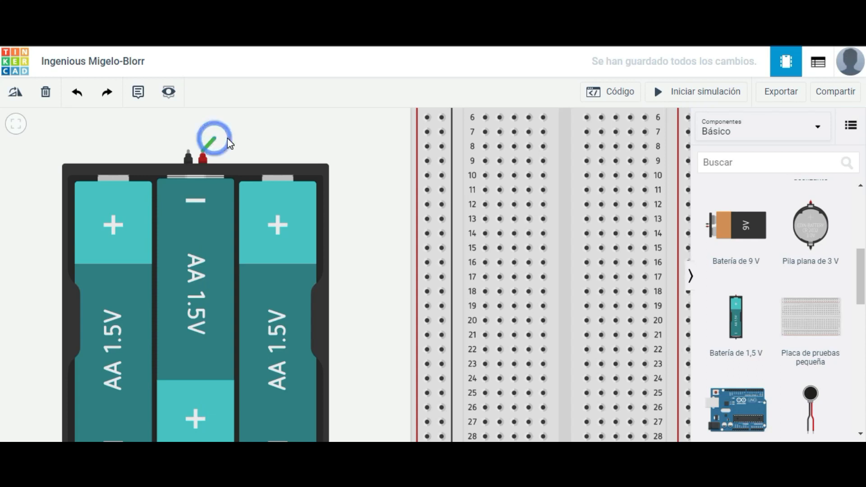
pyautogui.click(309, 145)
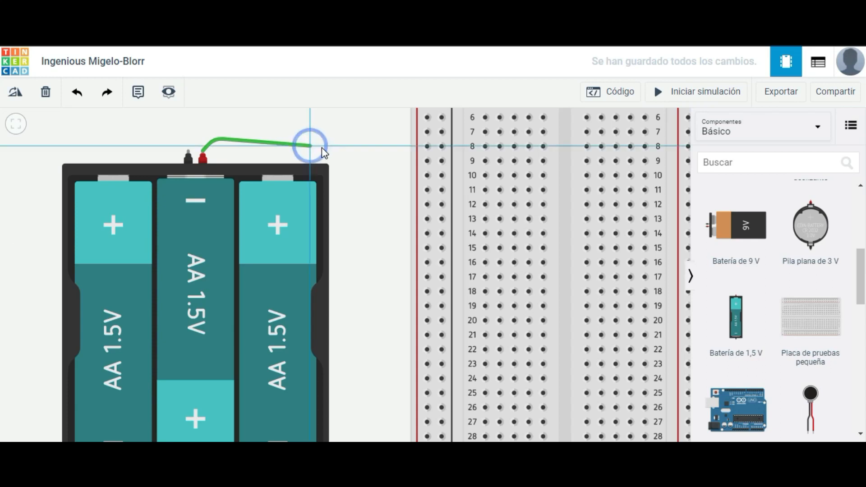
pyautogui.click(350, 162)
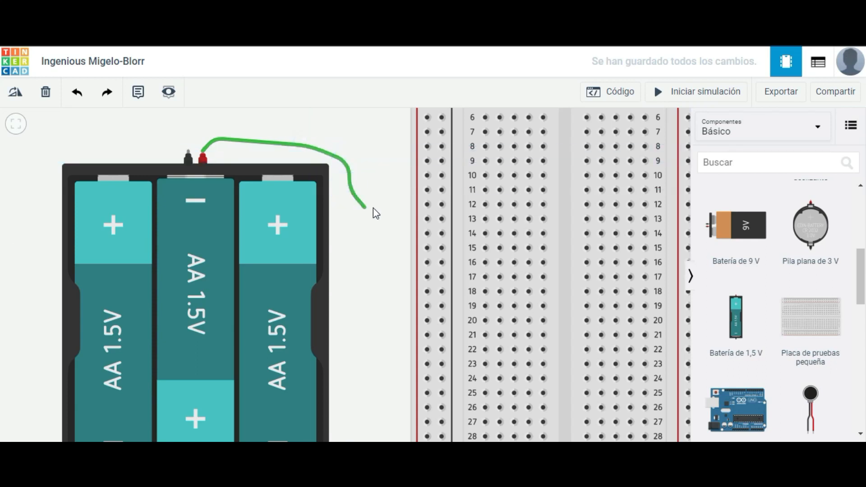
pyautogui.click(427, 190)
pyautogui.click(385, 233)
# Step: Wire the battery holder's negative terminal to the near negative rail level with row 10, routing it above the positive wire
pyautogui.scroll(-2, 384, 233)
pyautogui.scroll(-3, 409, 177)
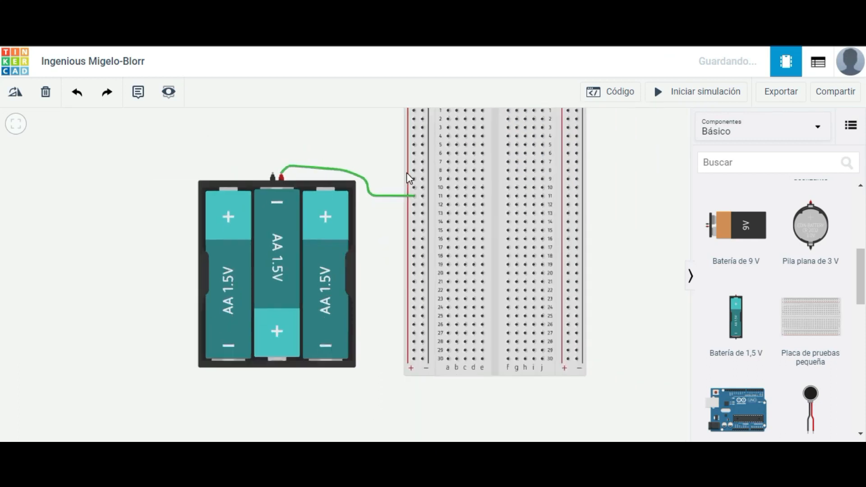
pyautogui.scroll(5, 407, 132)
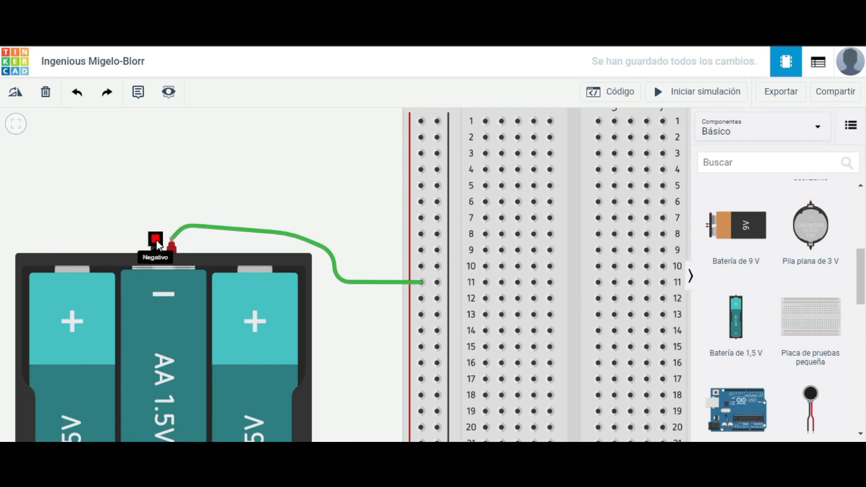
pyautogui.click(156, 240)
pyautogui.click(167, 209)
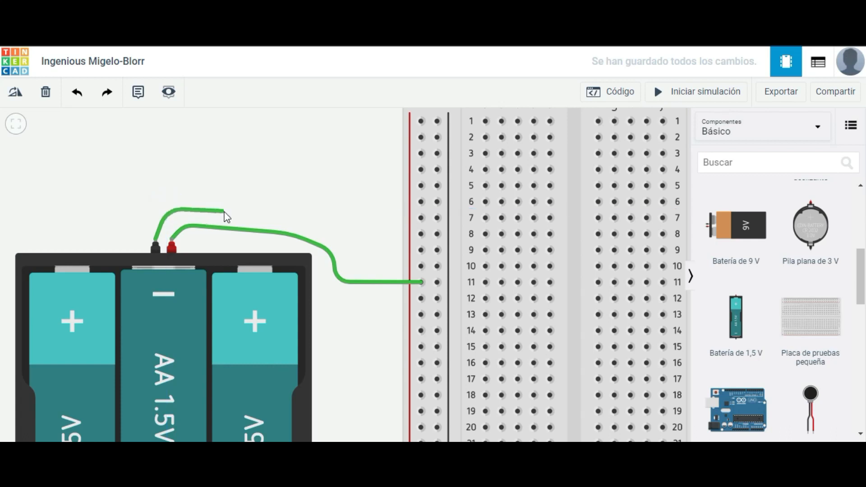
pyautogui.click(343, 230)
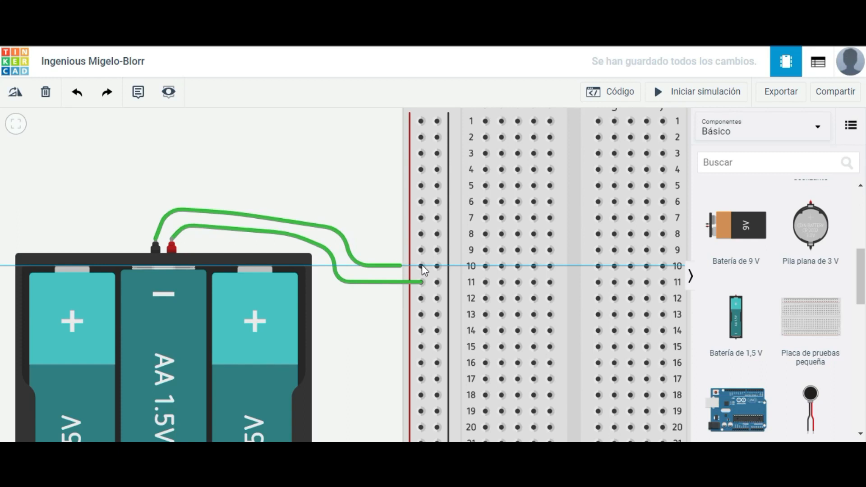
pyautogui.click(436, 266)
pyautogui.click(345, 199)
pyautogui.scroll(-1, 345, 198)
pyautogui.scroll(-4, 345, 198)
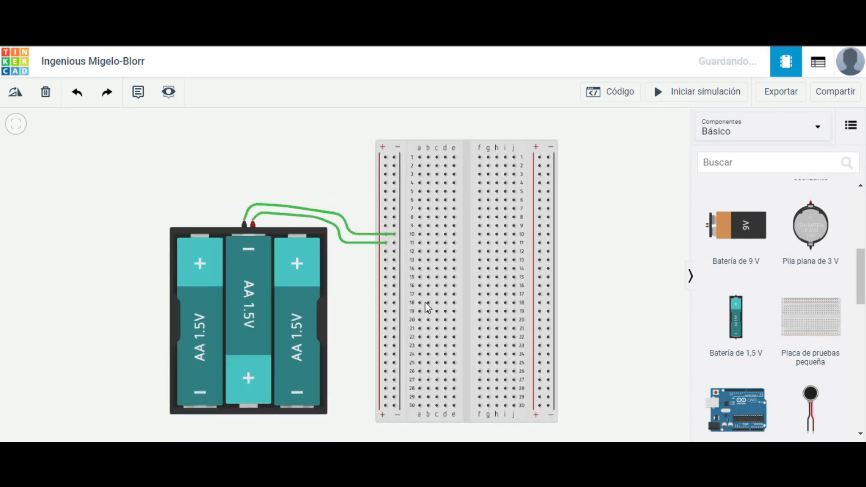
# Step: Check the schematic's resistors and place a first resistor (Resistencia) beside the breadboard, on the side away from the battery holder
pyautogui.scroll(-2, 425, 302)
pyautogui.scroll(1, 547, 355)
pyautogui.scroll(1, 550, 359)
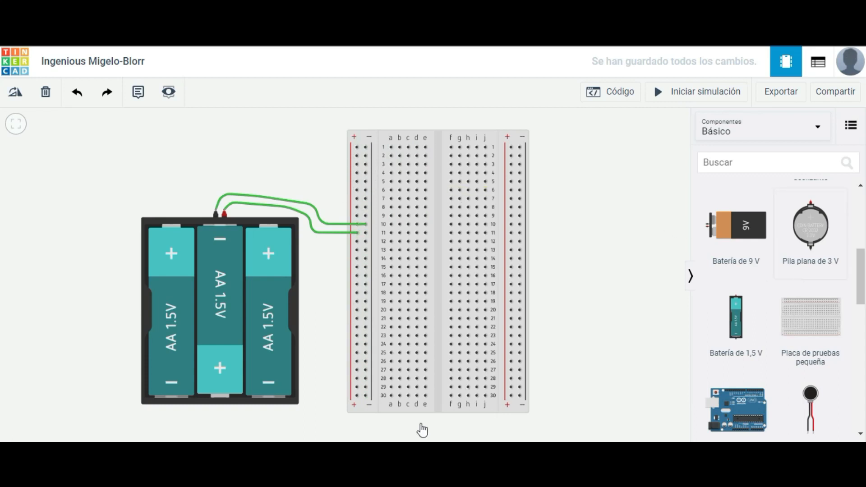
pyautogui.click(360, 469)
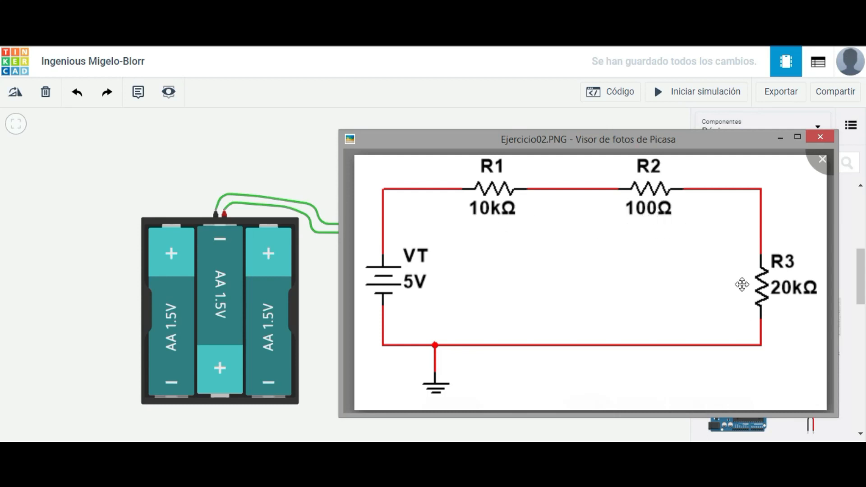
pyautogui.click(559, 63)
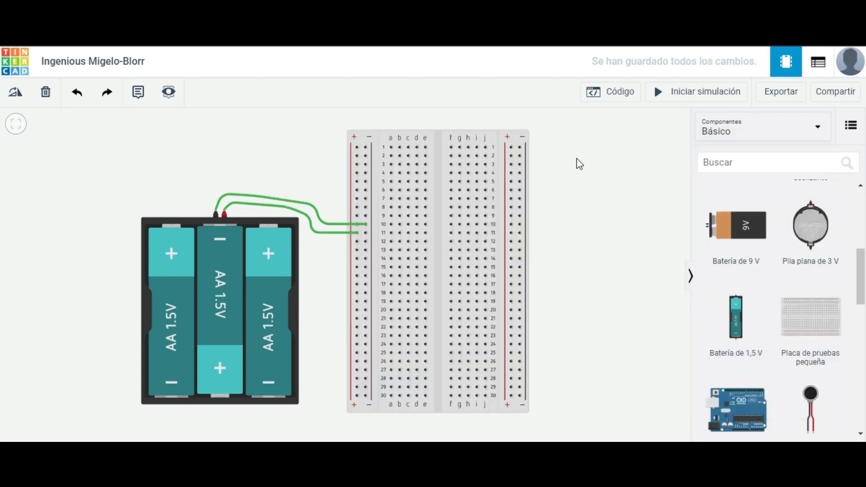
pyautogui.moveTo(859, 280); pyautogui.dragTo(863, 186)
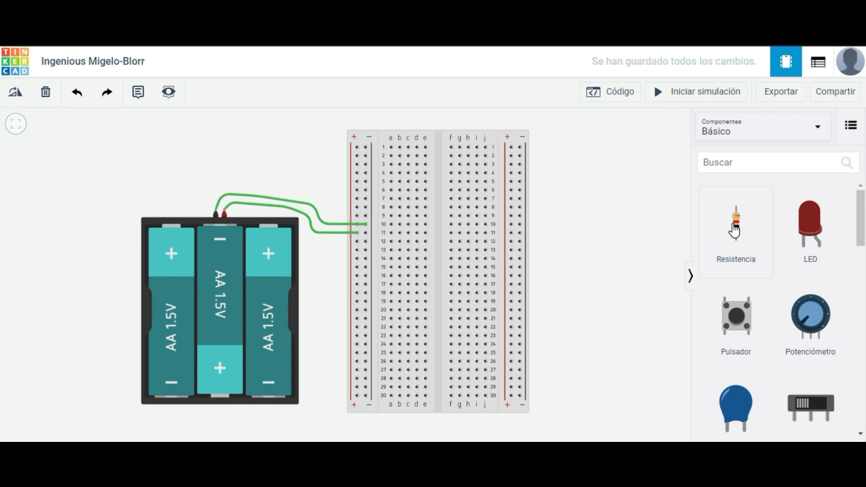
pyautogui.moveTo(734, 230); pyautogui.dragTo(620, 196)
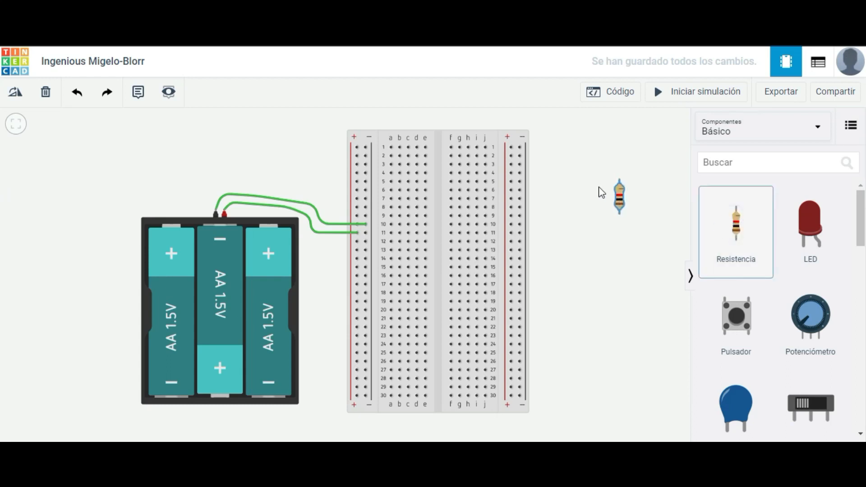
pyautogui.click(595, 185)
pyautogui.click(637, 215)
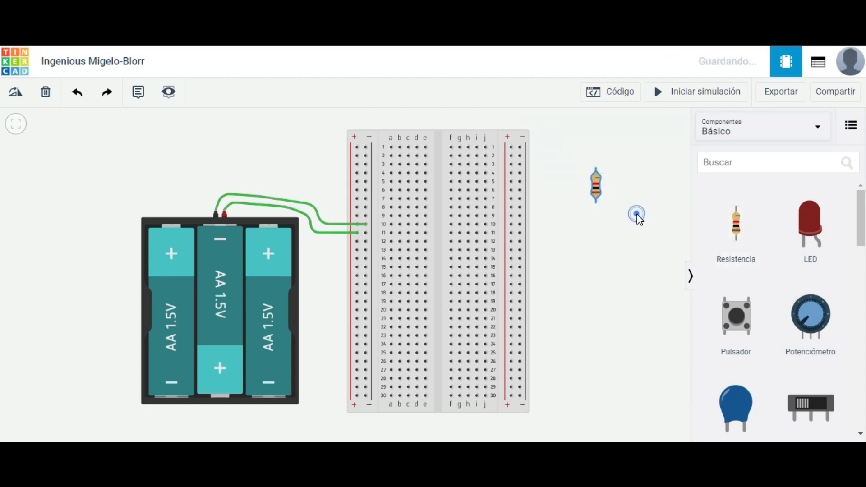
# Step: Place two more resistors in a column below the first one
pyautogui.moveTo(735, 223); pyautogui.dragTo(608, 245)
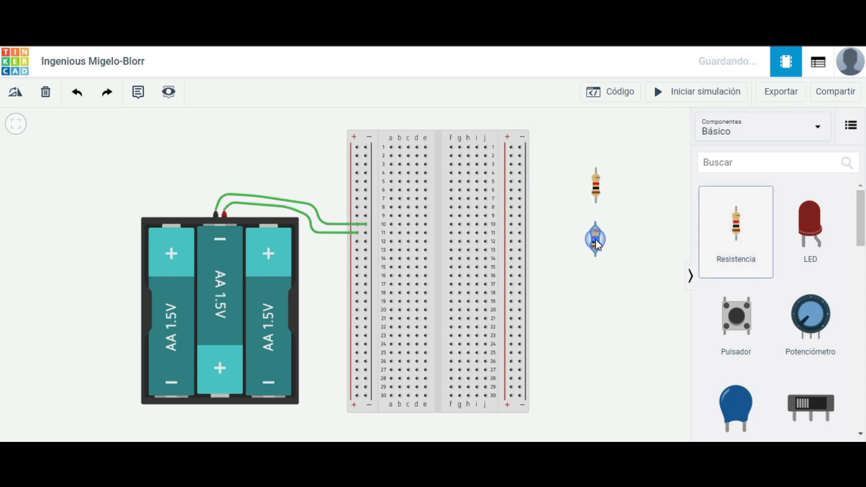
pyautogui.click(595, 244)
pyautogui.click(730, 218)
pyautogui.click(593, 293)
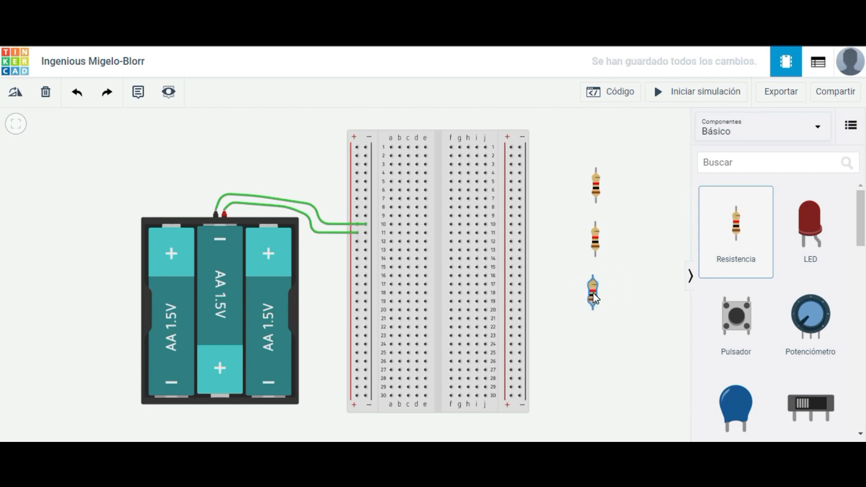
# Step: Set the uppermost resistor's resistance to 10 kΩ
pyautogui.click(595, 187)
pyautogui.click(599, 174)
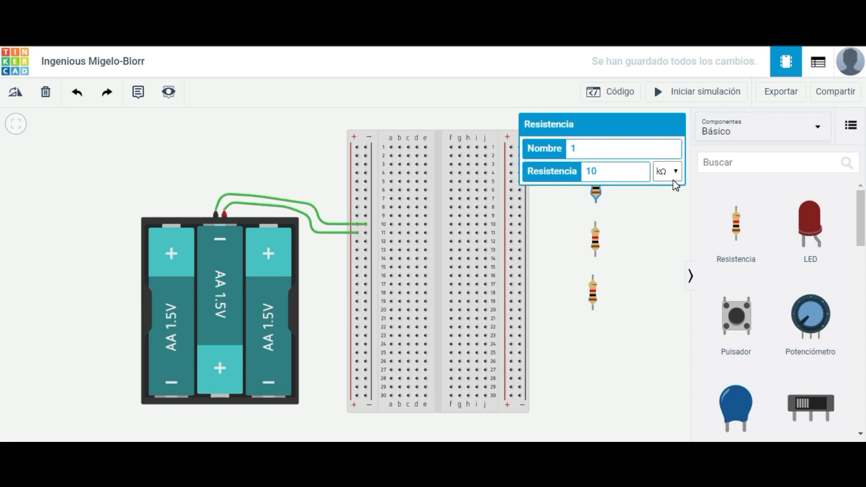
pyautogui.click(626, 216)
# Step: Check R2 in the schematic and set the middle resistor's resistance to 100 Ω
pyautogui.click(595, 248)
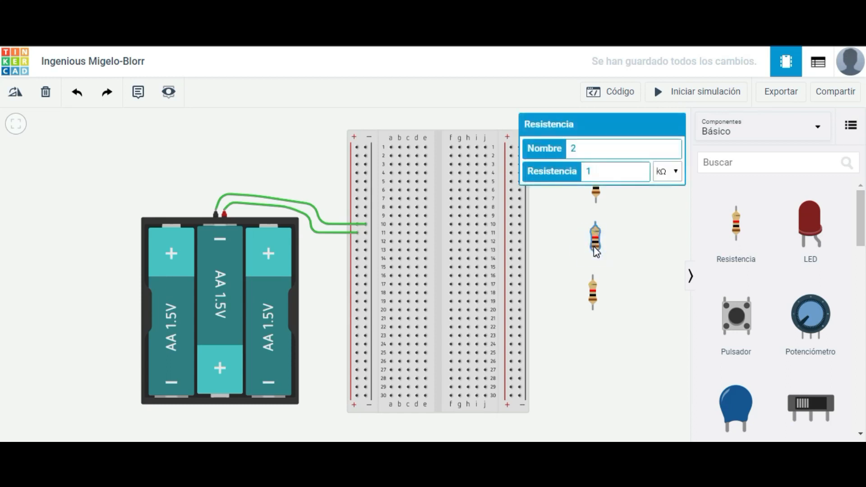
pyautogui.hotkey('alt', 'Tab')
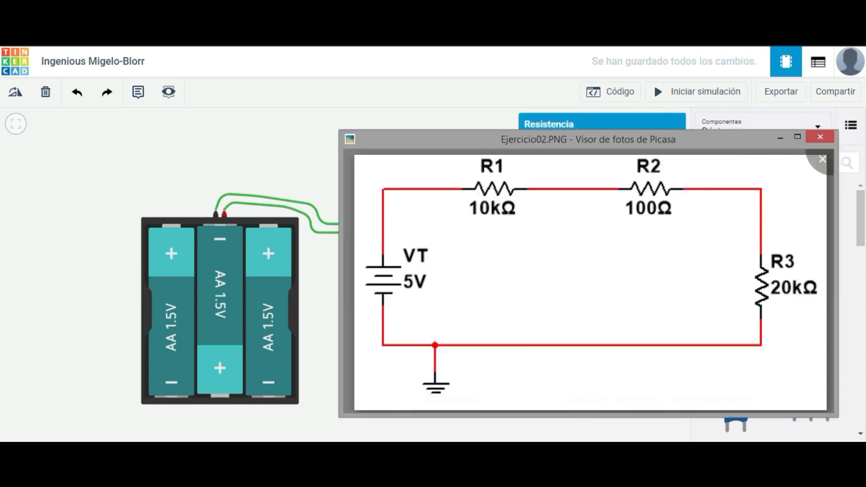
pyautogui.click(286, 161)
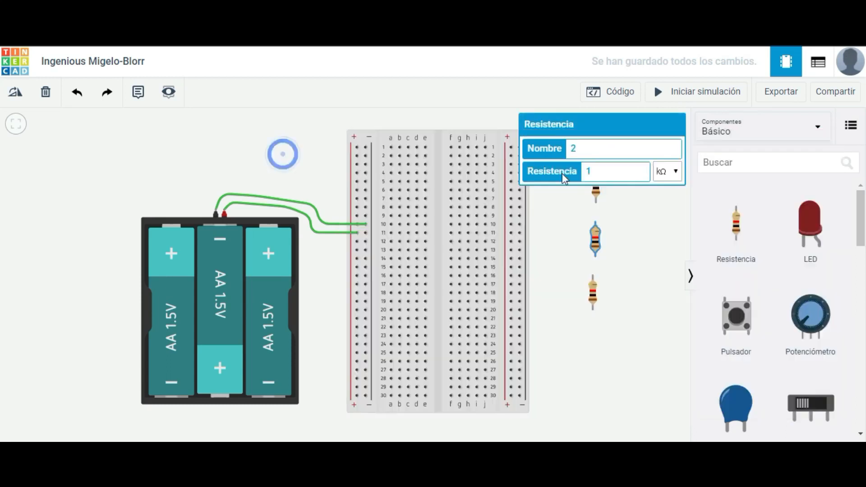
pyautogui.click(595, 244)
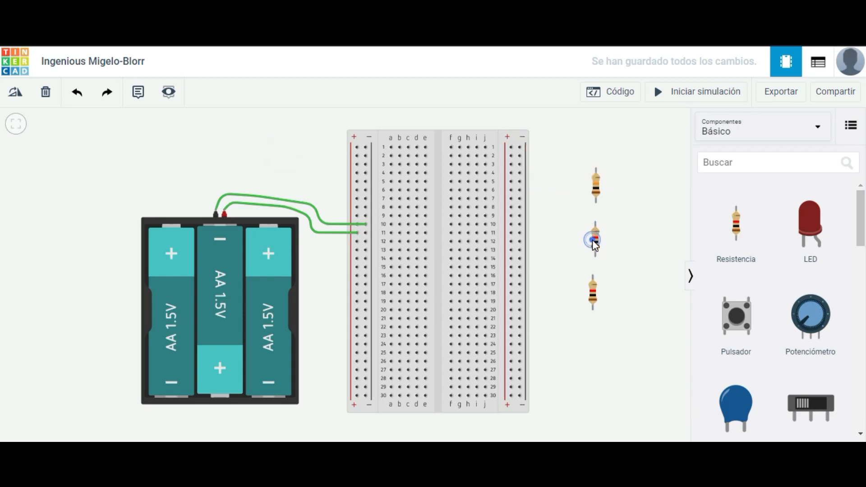
pyautogui.click(596, 243)
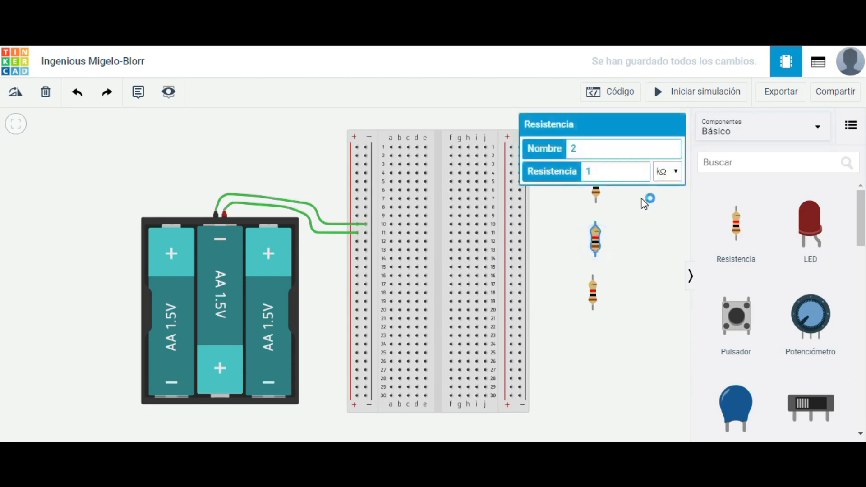
pyautogui.click(672, 180)
pyautogui.click(673, 233)
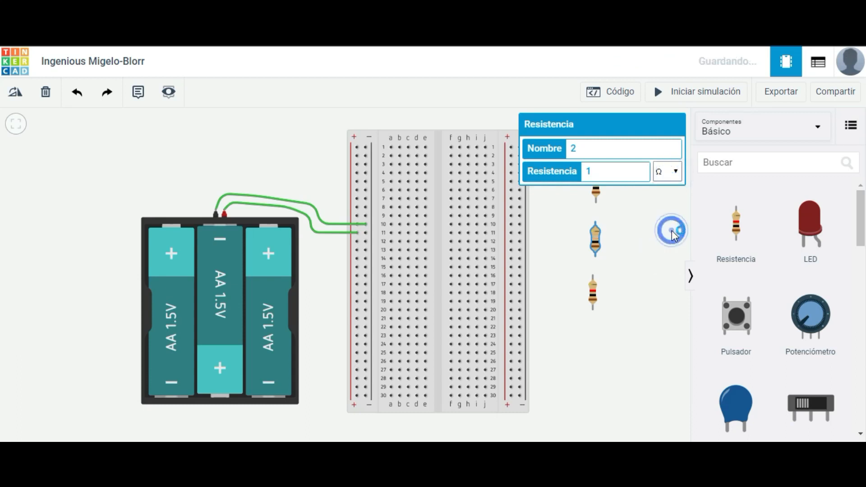
pyautogui.click(609, 170)
pyautogui.write('00')
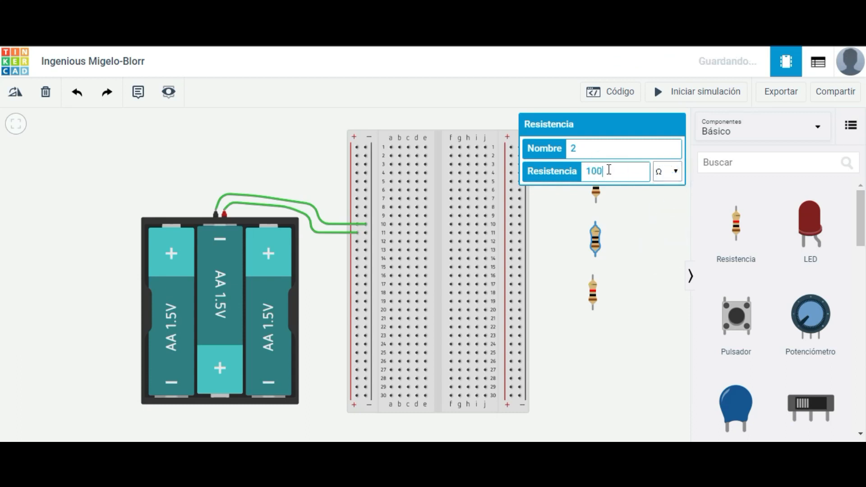
pyautogui.click(632, 241)
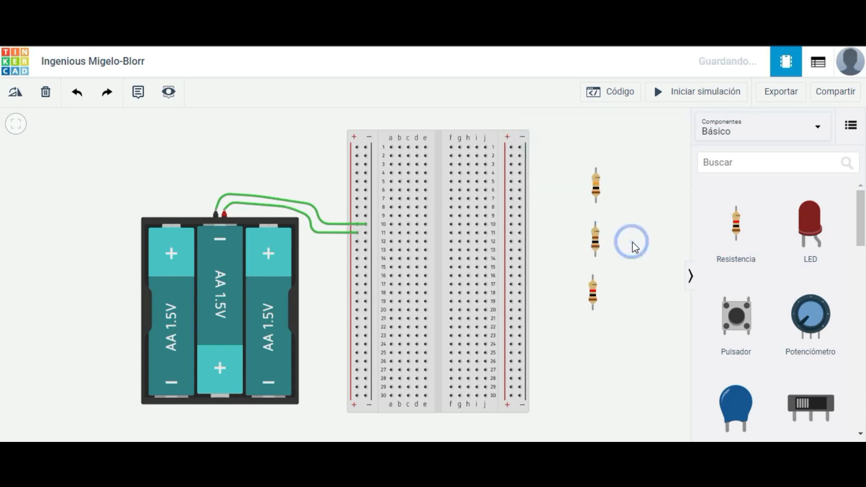
# Step: Check R3 in the schematic and set the lowest resistor's resistance to 20 kΩ
pyautogui.click(593, 303)
pyautogui.hotkey('alt', 'Tab')
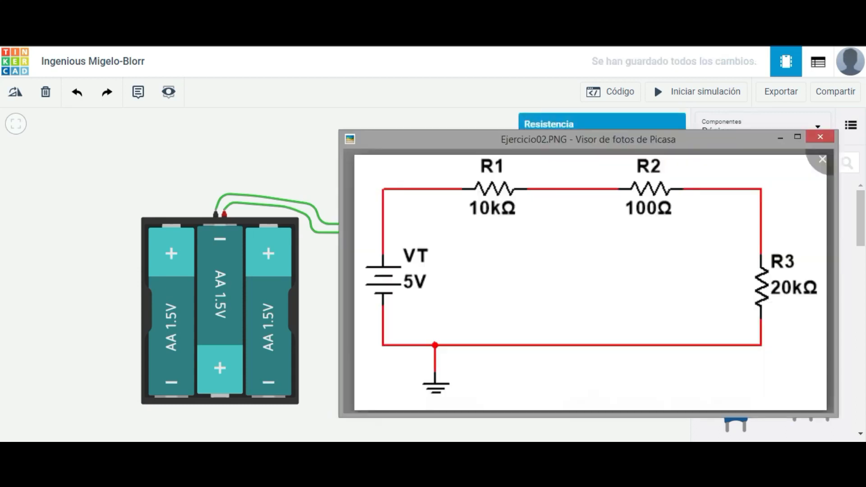
pyautogui.hotkey('alt', 'Tab')
pyautogui.click(605, 172)
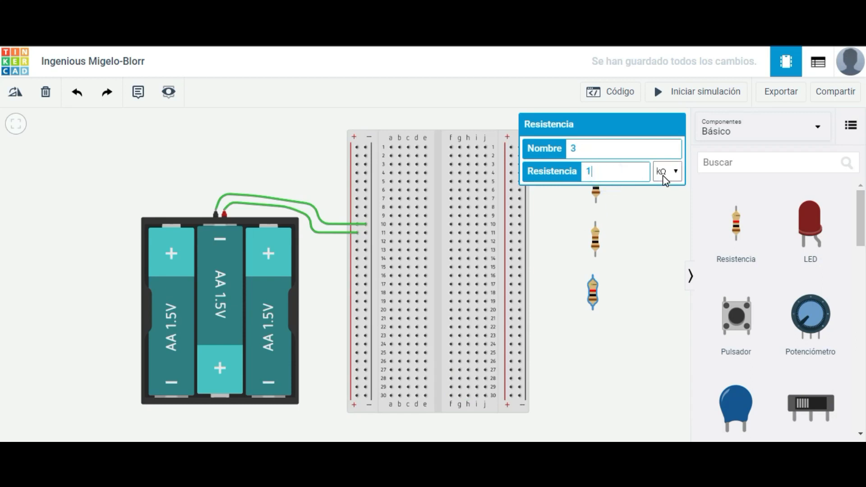
pyautogui.write('0')
pyautogui.click(638, 228)
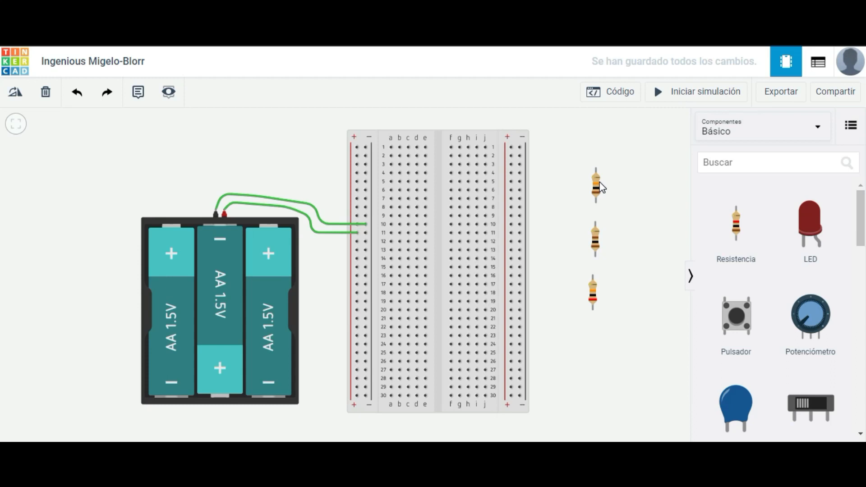
# Step: Check R1 in the schematic and plug the 10 kΩ resistor into breadboard column e, from row 1 to row 5
pyautogui.click(276, 452)
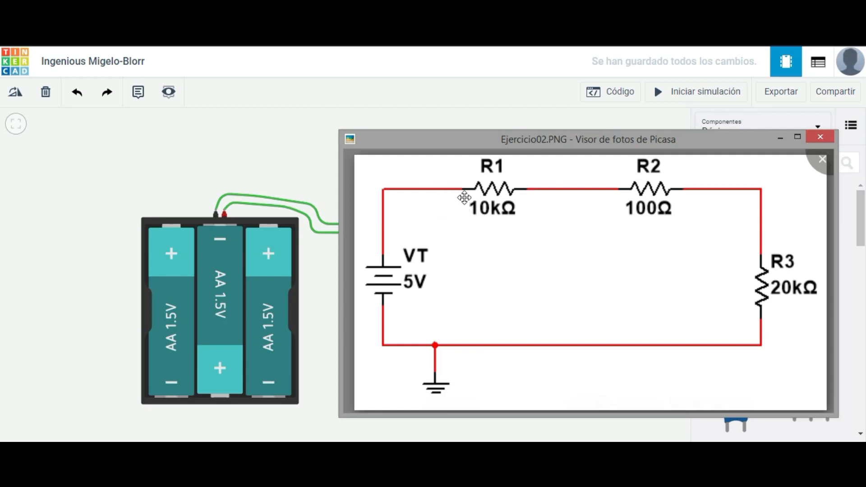
pyautogui.click(287, 164)
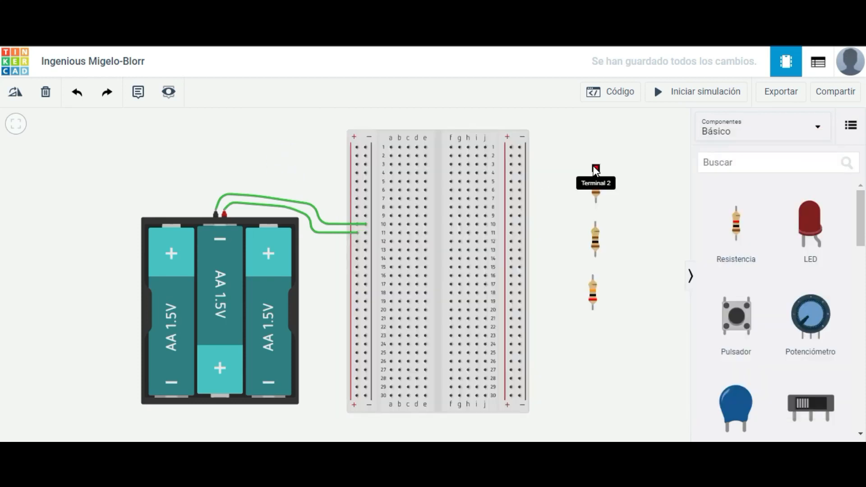
pyautogui.click(596, 185)
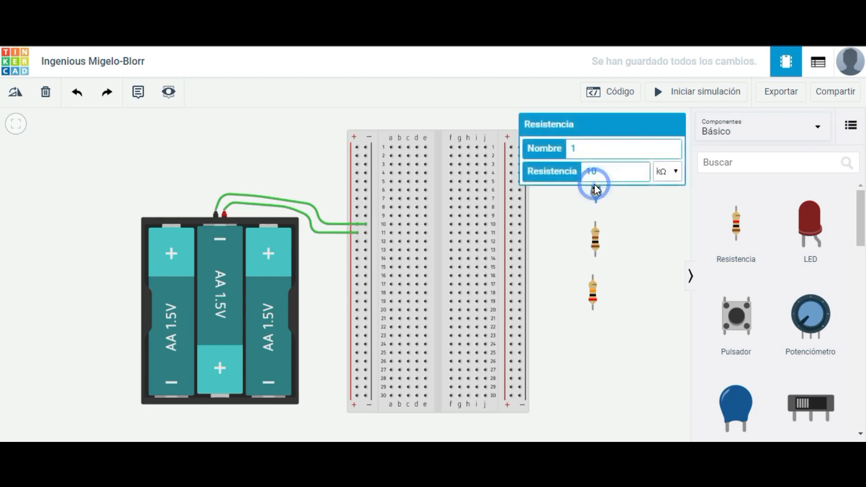
pyautogui.moveTo(594, 190); pyautogui.dragTo(435, 176)
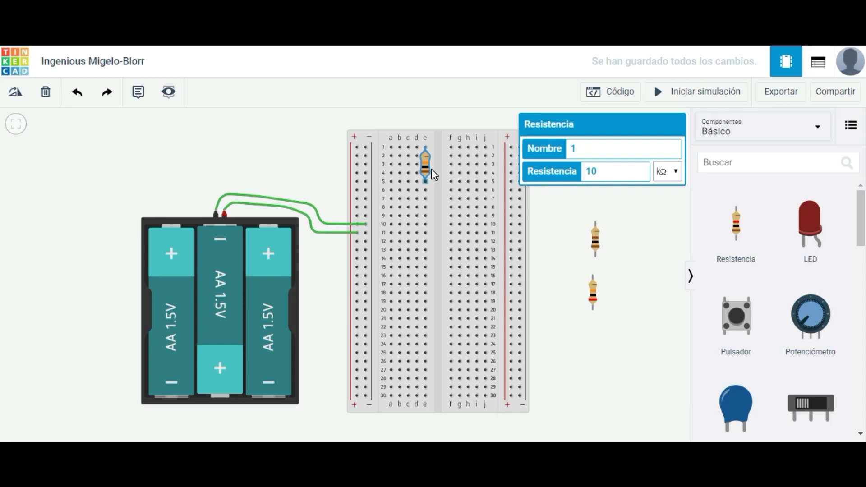
# Step: Shift the breadboard slightly downward relative to the battery holder, keeping the 10 kΩ resistor plugged in, and deselect it
pyautogui.scroll(4, 431, 170)
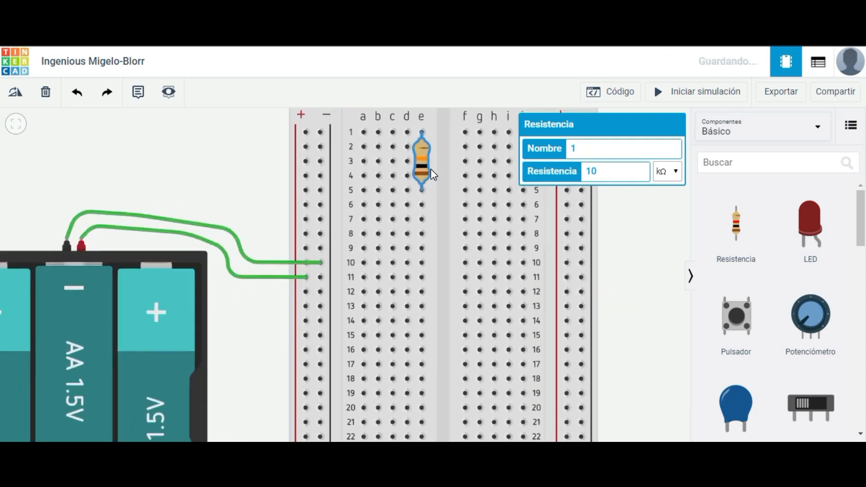
pyautogui.moveTo(442, 154); pyautogui.dragTo(446, 176)
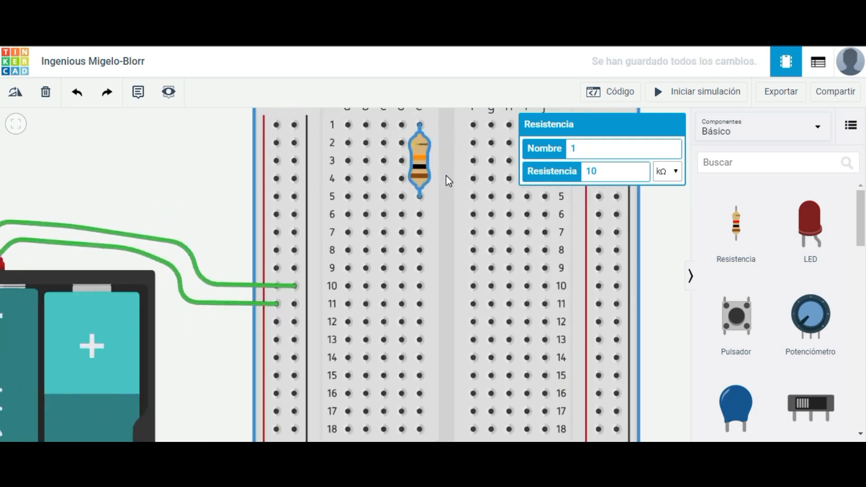
pyautogui.click(217, 207)
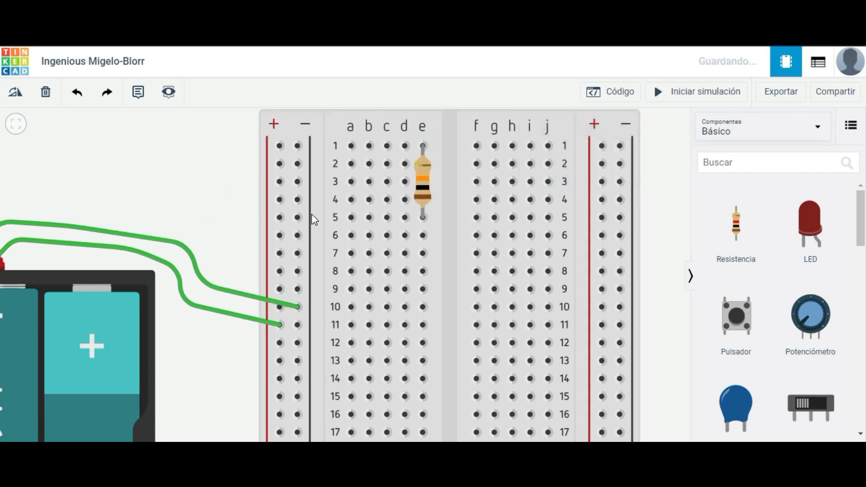
pyautogui.scroll(1, 315, 220)
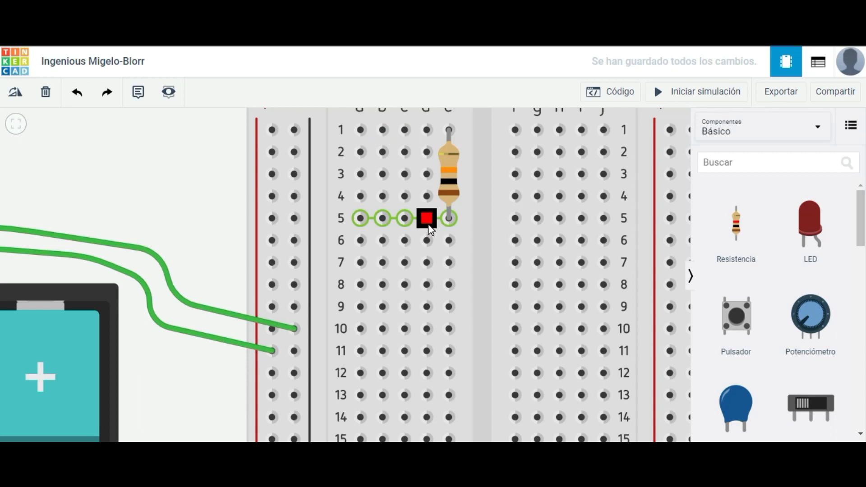
pyautogui.scroll(-2, 171, 219)
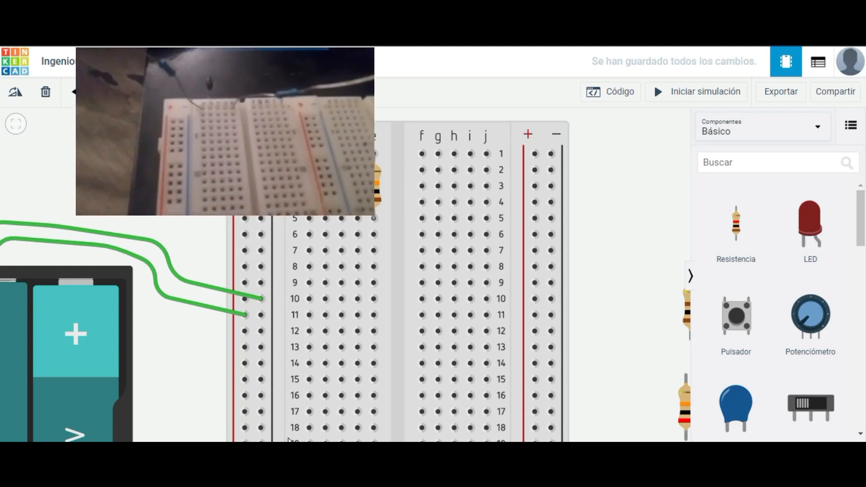
# Step: Check R1's supply connection in the schematic and wire the positive rail at row 1 to hole a1
pyautogui.hotkey('alt', 'Tab')
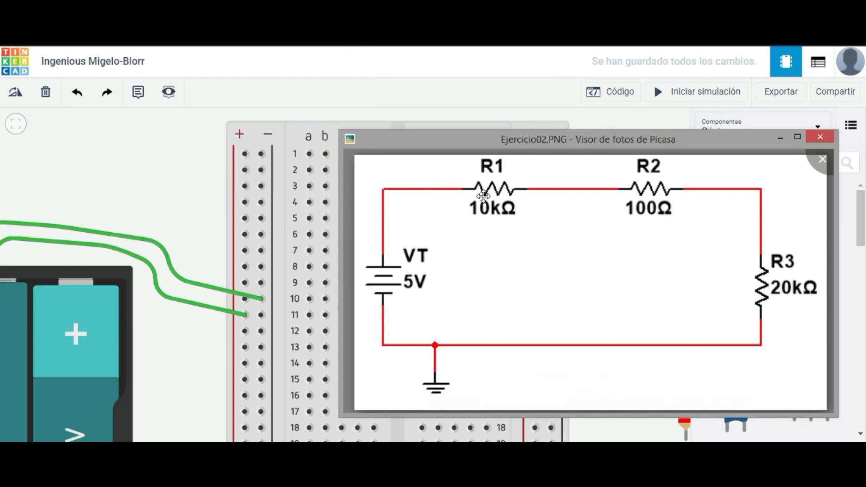
pyautogui.click(198, 212)
pyautogui.scroll(3, 201, 246)
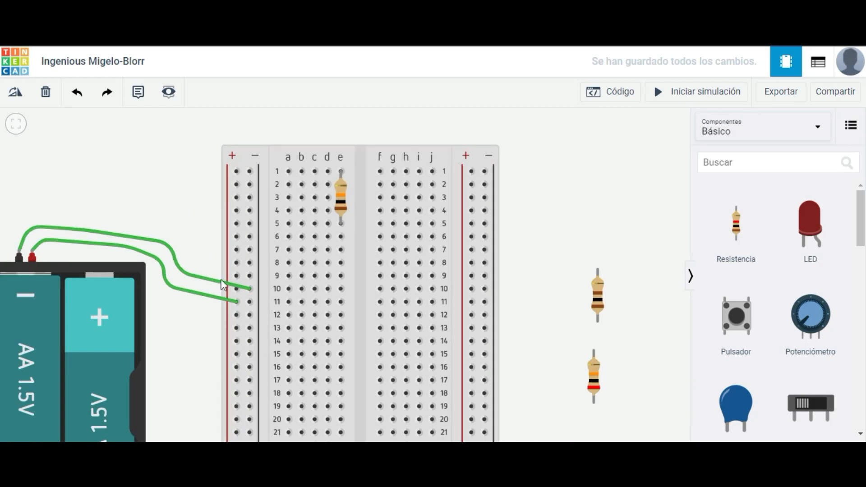
pyautogui.click(237, 171)
pyautogui.click(287, 168)
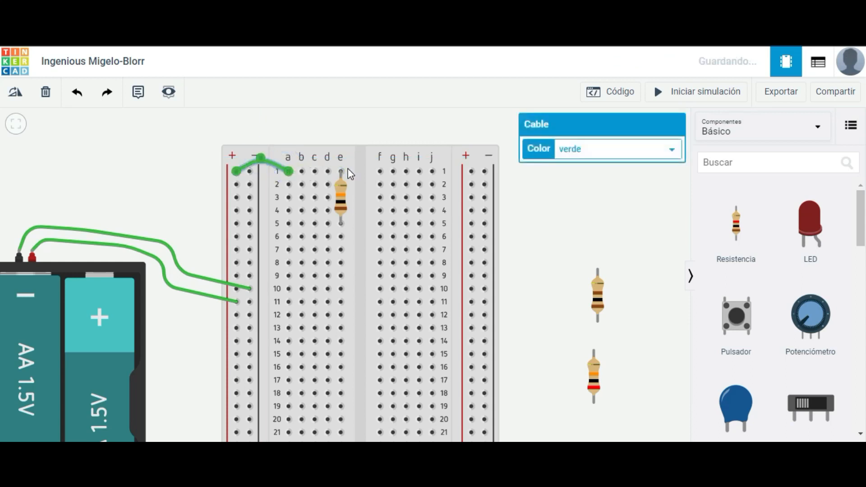
pyautogui.scroll(1, 285, 241)
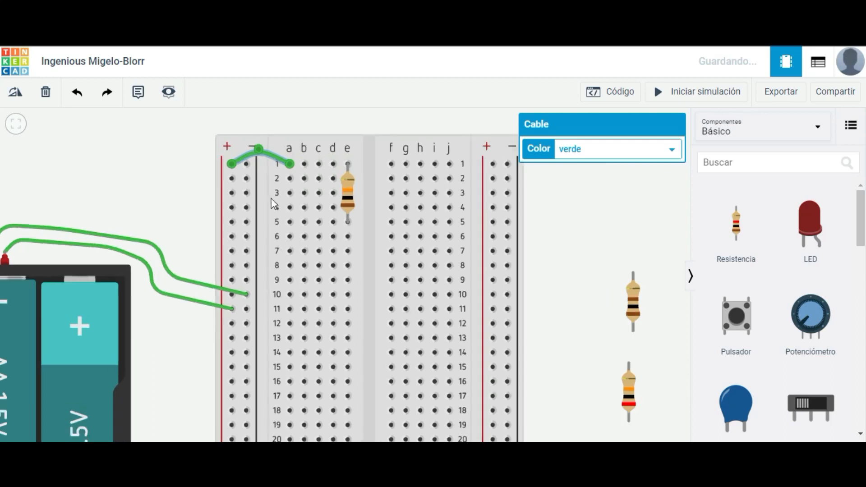
pyautogui.scroll(3, 267, 161)
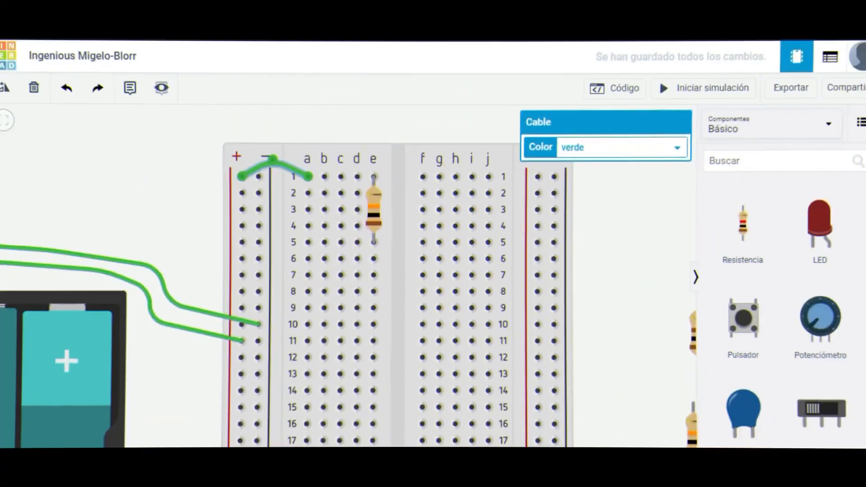
# Step: Check R2 in the schematic and plug the 100 Ω resistor into column d, from row 5 to row 9
pyautogui.click(284, 474)
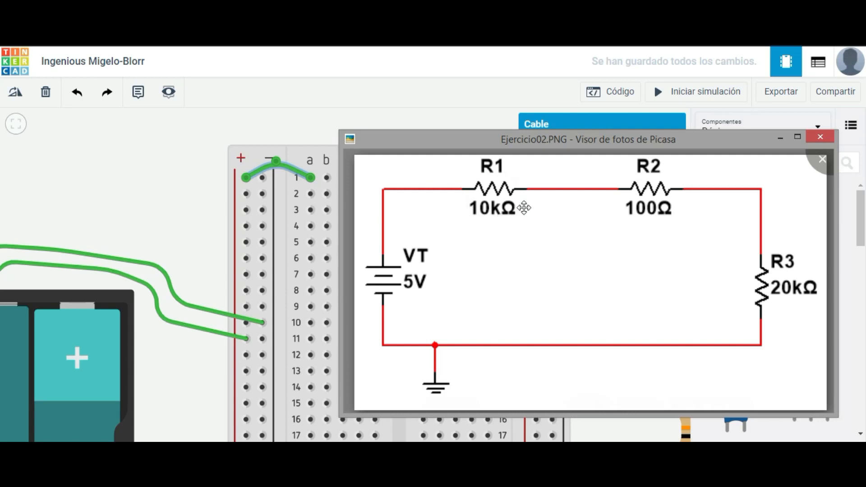
pyautogui.press('Escape')
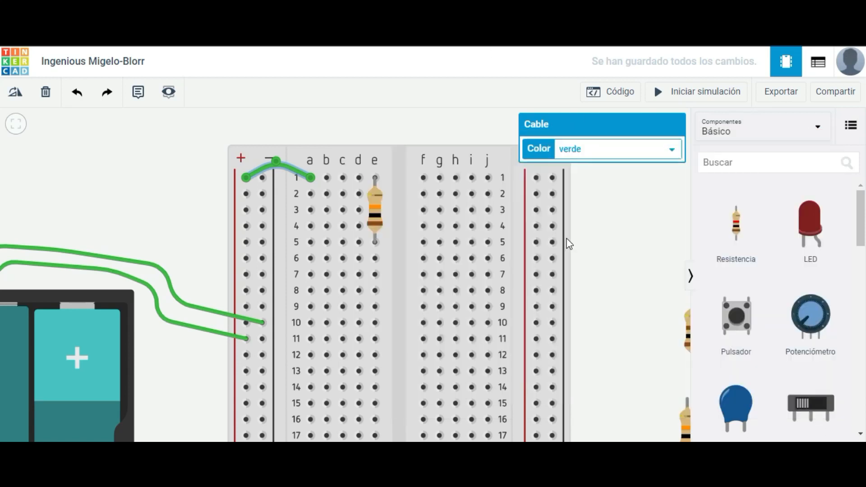
pyautogui.scroll(-1, 601, 343)
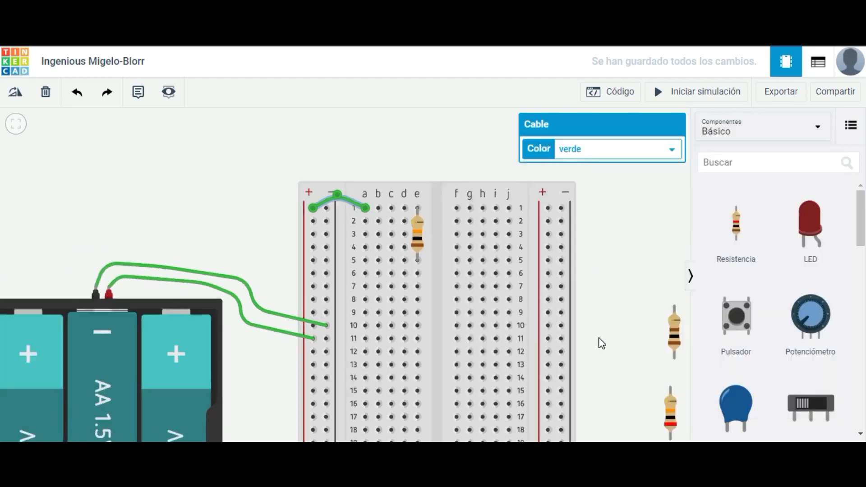
pyautogui.click(676, 330)
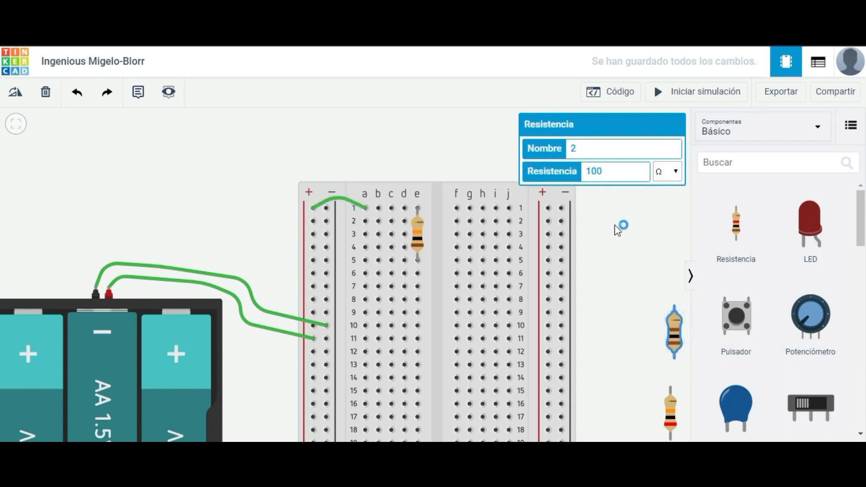
pyautogui.moveTo(666, 331); pyautogui.dragTo(424, 279)
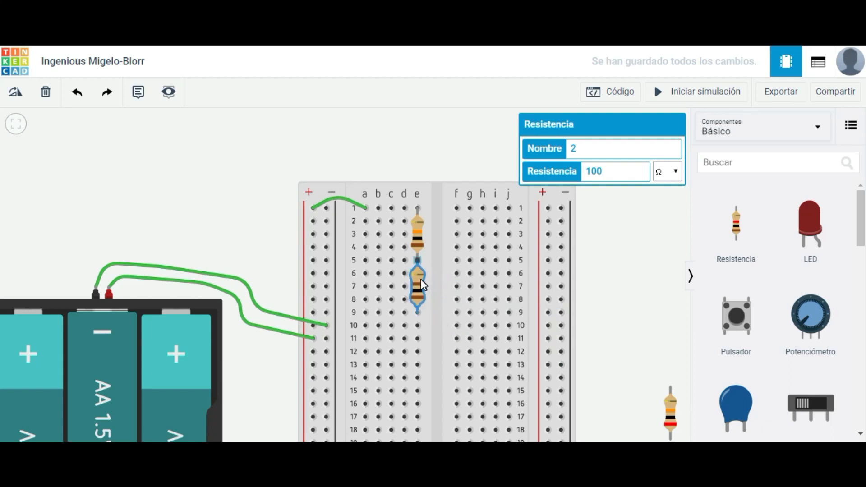
pyautogui.moveTo(412, 279); pyautogui.dragTo(410, 277)
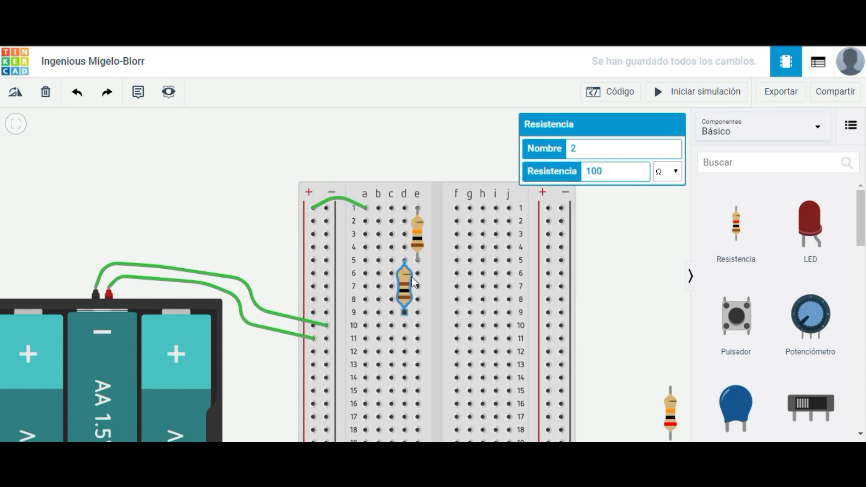
pyautogui.click(607, 263)
pyautogui.scroll(-1, 405, 285)
pyautogui.scroll(5, 405, 285)
pyautogui.scroll(1, 417, 261)
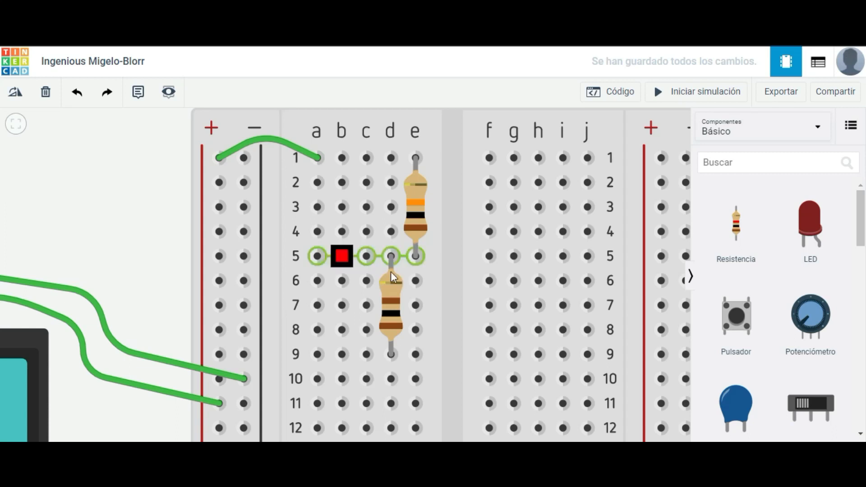
# Step: Check R3's connection in the schematic and plug the 20 kΩ resistor into column e, from row 9 to row 13
pyautogui.scroll(-2, 428, 272)
pyautogui.click(279, 455)
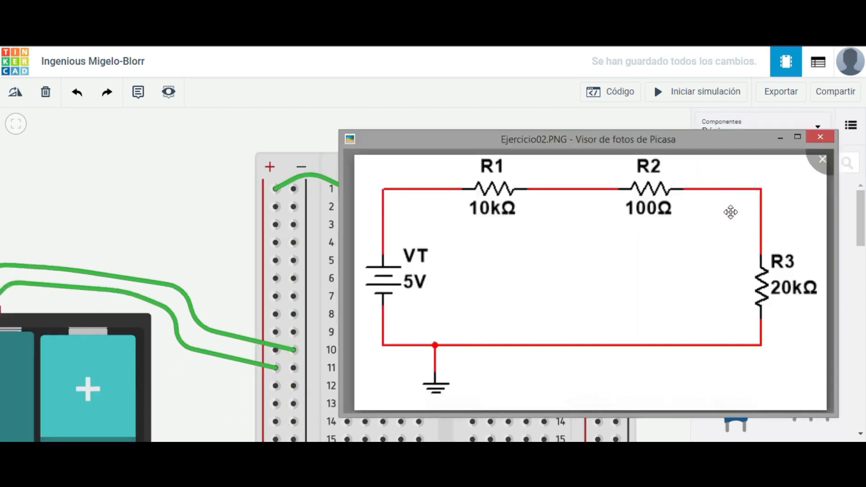
pyautogui.click(279, 454)
pyautogui.scroll(-4, 631, 271)
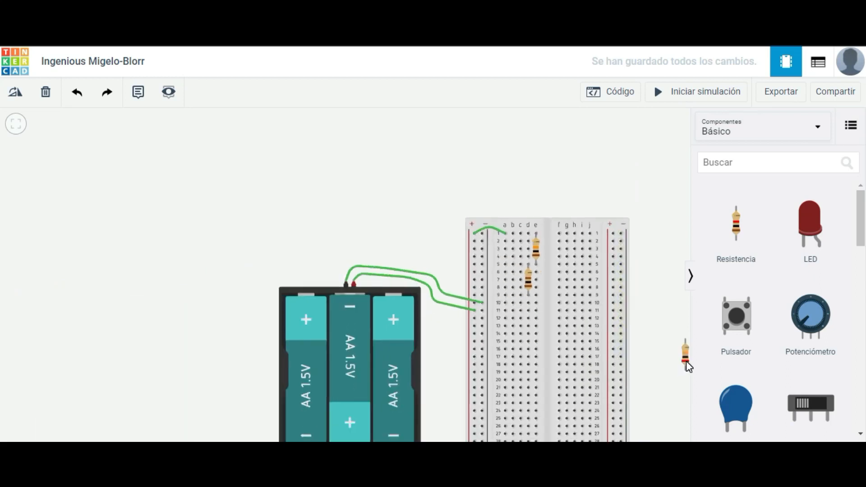
pyautogui.moveTo(686, 361); pyautogui.dragTo(535, 329)
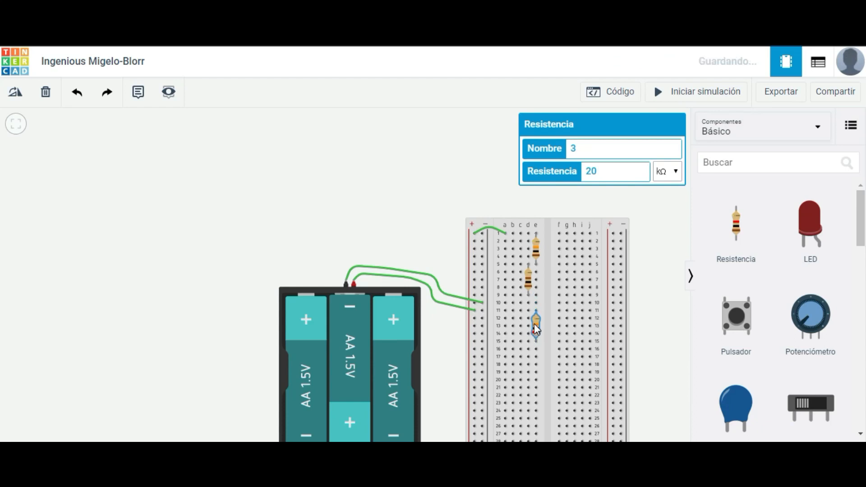
pyautogui.scroll(5, 534, 323)
pyautogui.scroll(2, 534, 324)
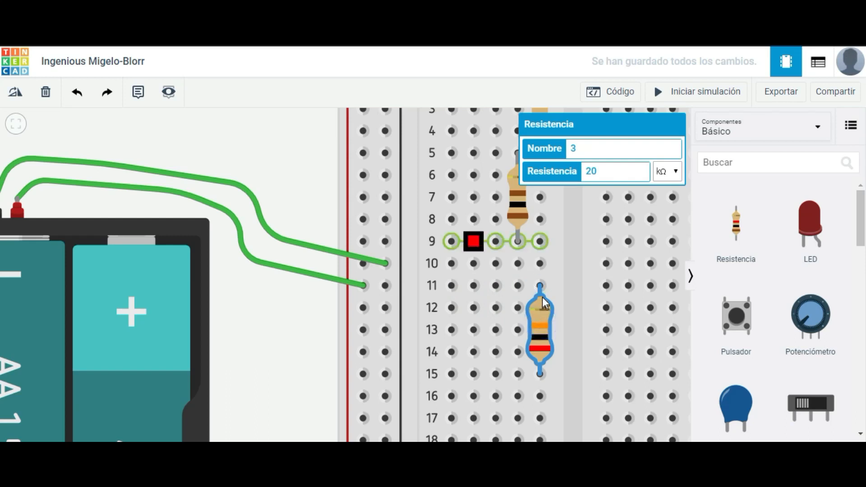
pyautogui.moveTo(543, 288)
pyautogui.mouseDown()
pyautogui.moveTo(543, 278)
pyautogui.moveTo(543, 293)
pyautogui.mouseUp()
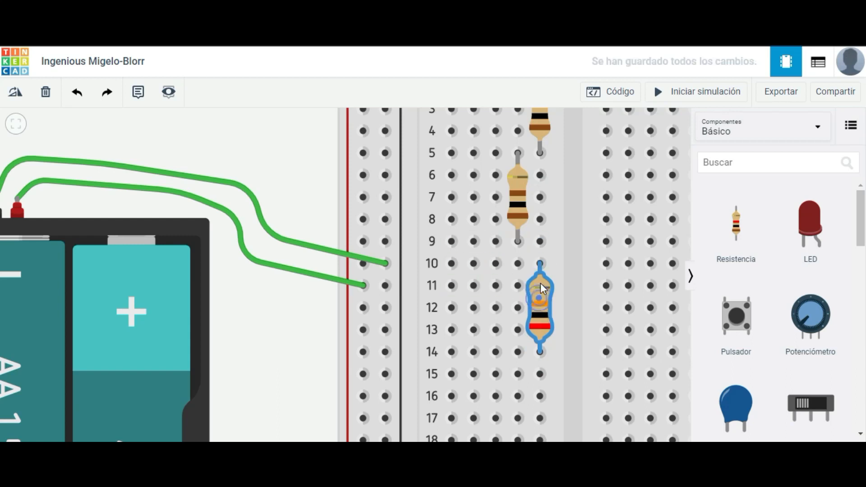
pyautogui.moveTo(541, 285); pyautogui.dragTo(540, 272)
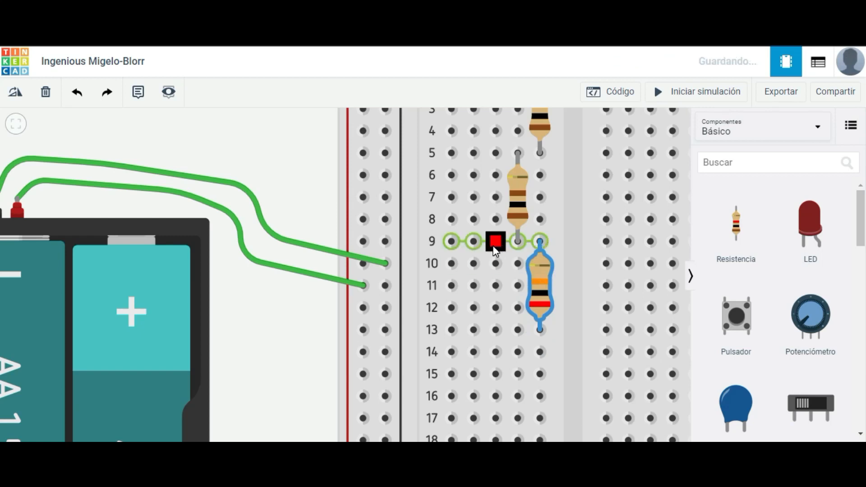
# Step: Check R3's return connection in the schematic and wire hole a13 to the negative rail at row 13
pyautogui.scroll(-5, 518, 245)
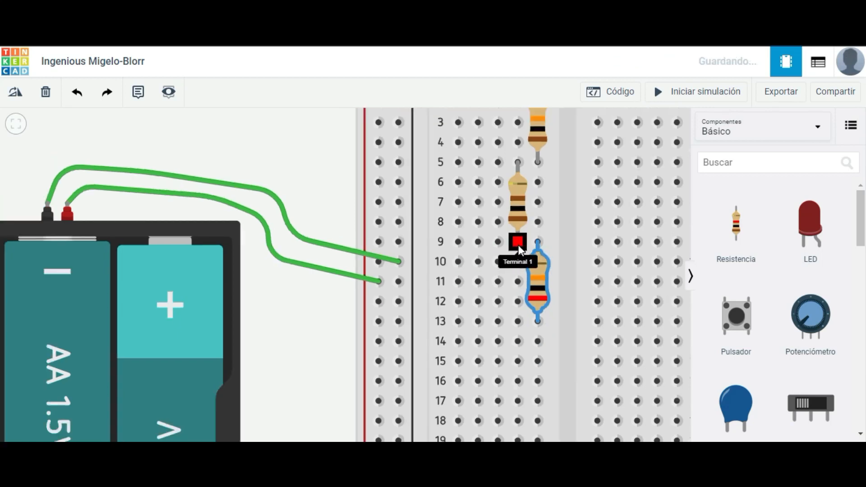
pyautogui.scroll(-1, 518, 245)
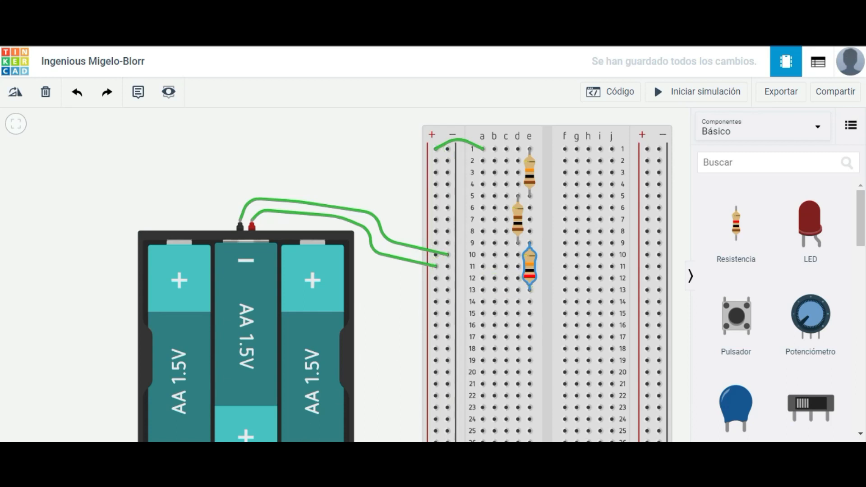
pyautogui.click(303, 449)
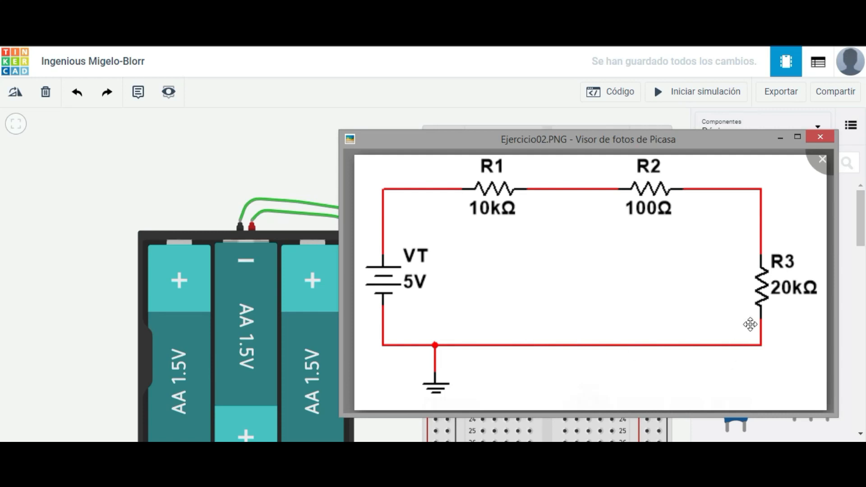
pyautogui.click(303, 449)
pyautogui.scroll(3, 488, 304)
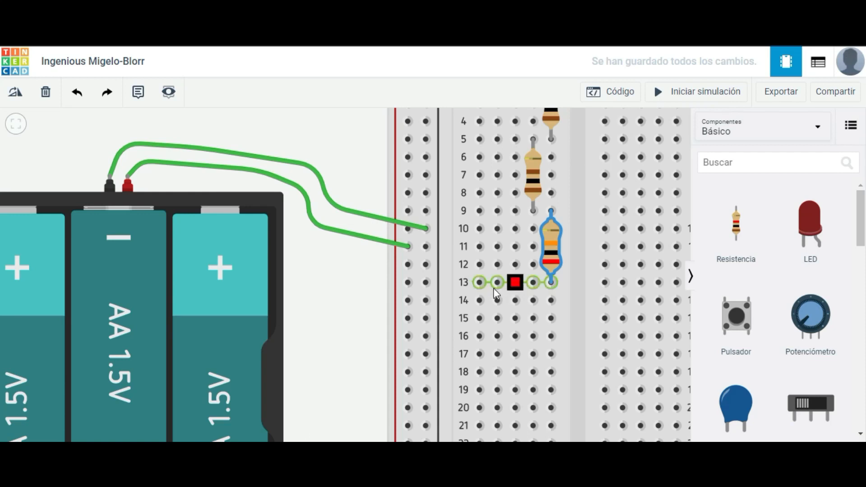
pyautogui.click(478, 284)
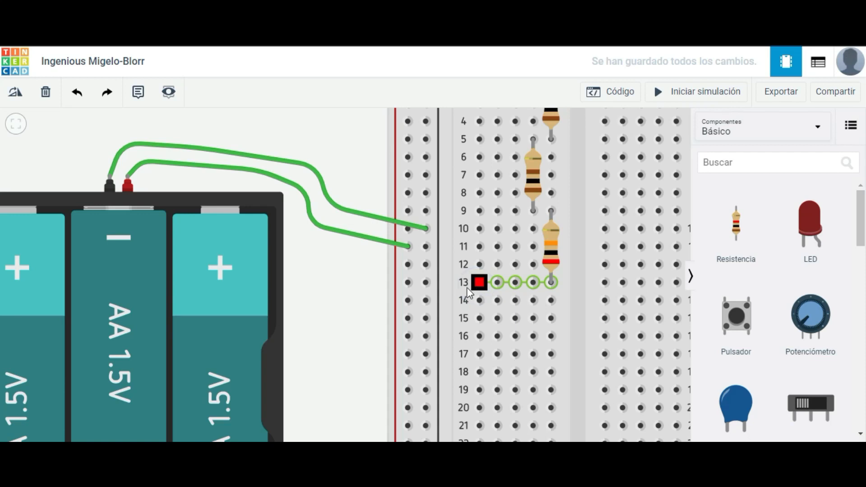
pyautogui.click(425, 283)
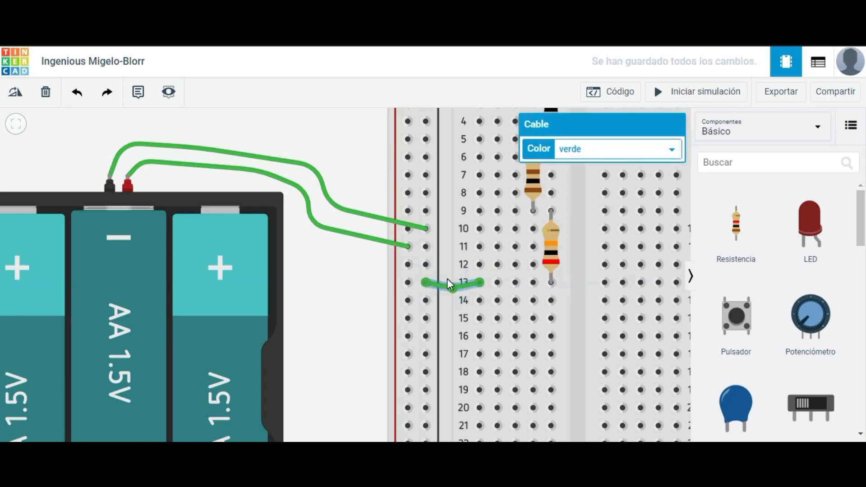
pyautogui.scroll(-3, 426, 266)
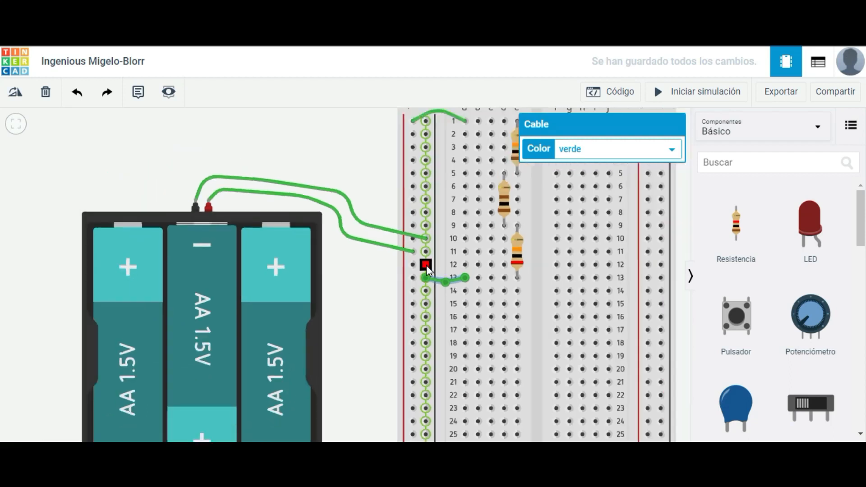
pyautogui.click(410, 271)
pyautogui.click(379, 296)
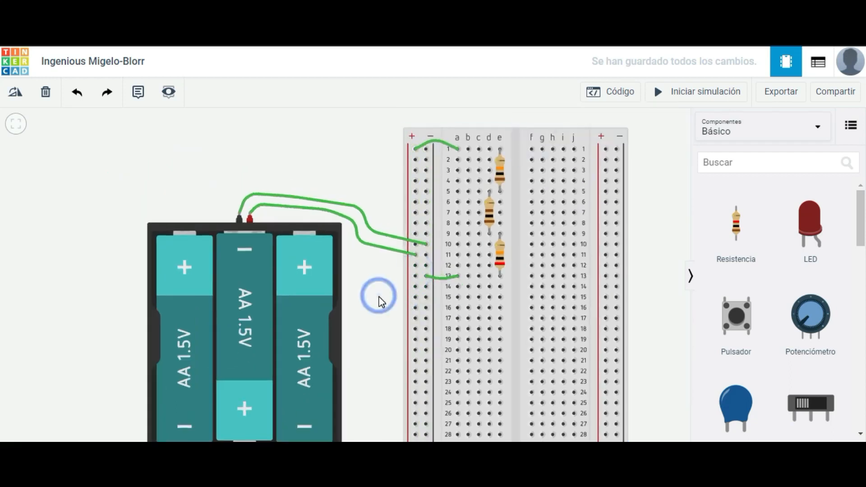
# Step: Compare the complete breadboard circuit with the Ejercicio02 schematic
pyautogui.scroll(-2, 380, 300)
pyautogui.scroll(-1, 380, 301)
pyautogui.hotkey('alt', 'Tab')
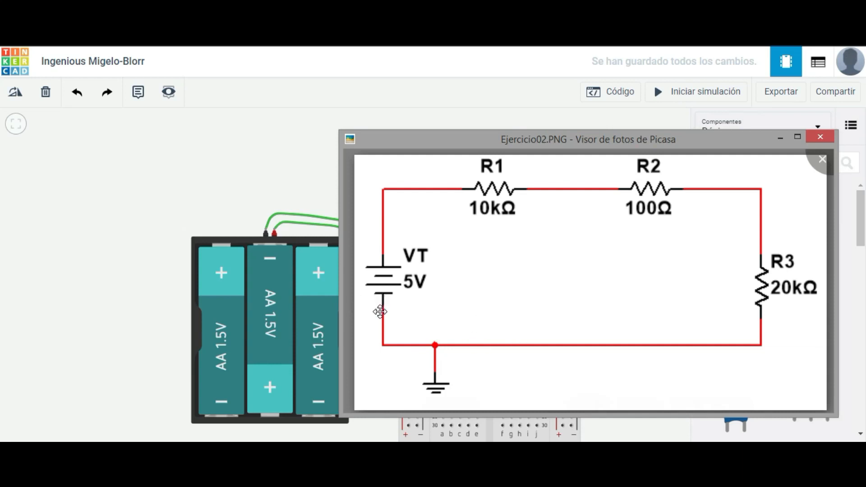
pyautogui.press('Escape')
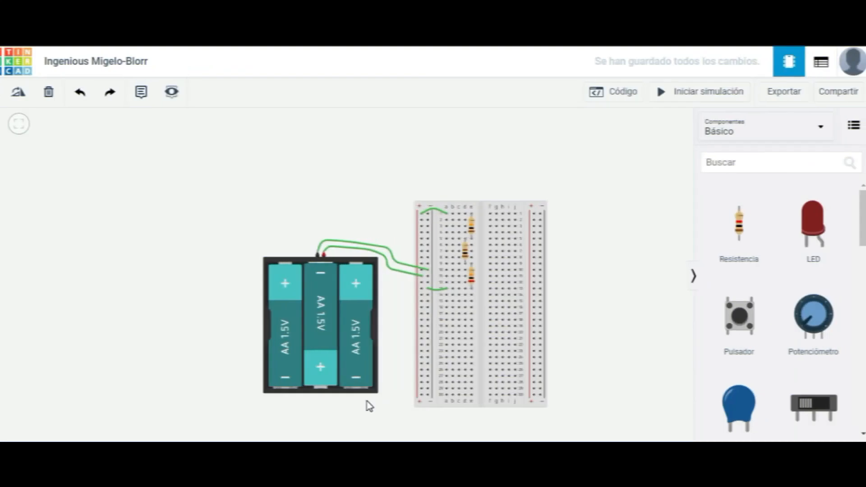
pyautogui.scroll(2, 384, 402)
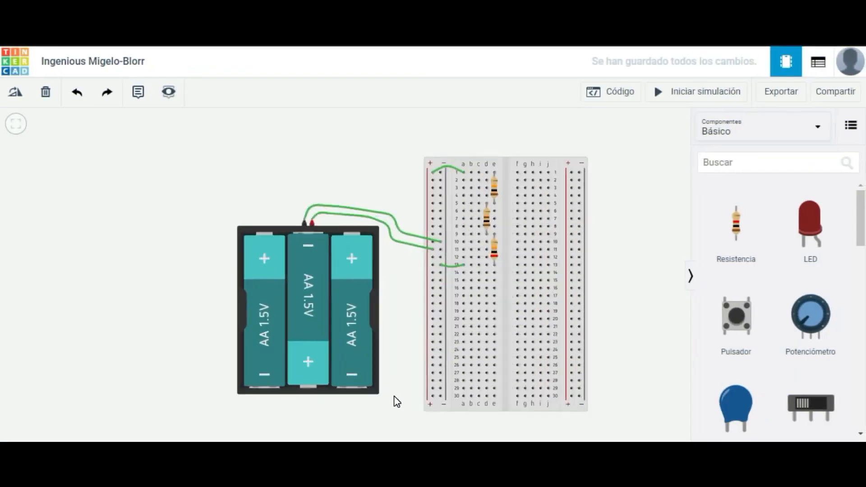
pyautogui.scroll(1, 461, 380)
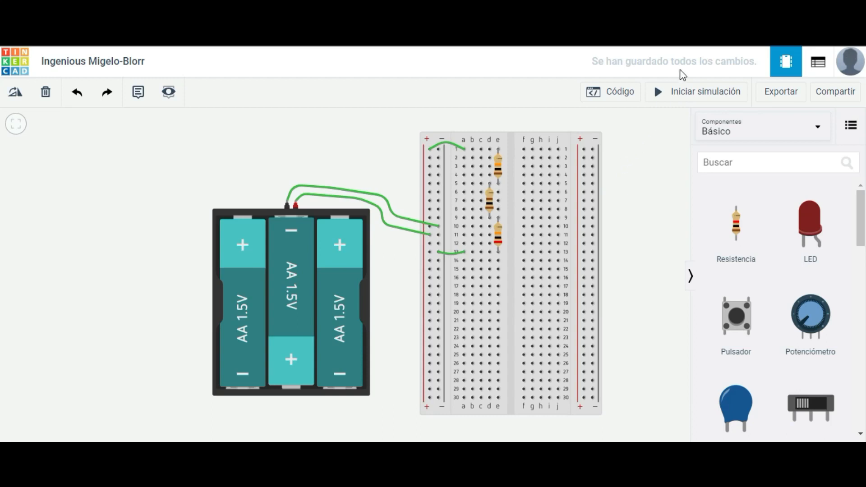
# Step: Run the simulation of the finished series circuit and stop it
pyautogui.click(681, 94)
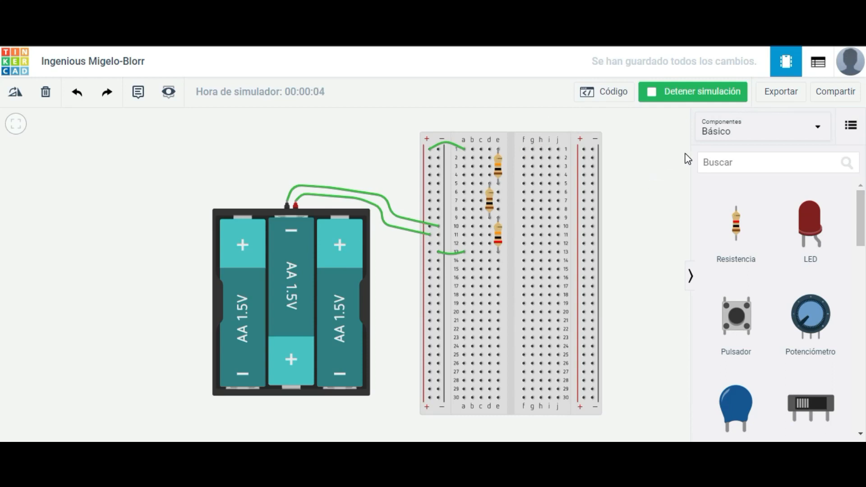
pyautogui.click(678, 102)
pyautogui.click(678, 102)
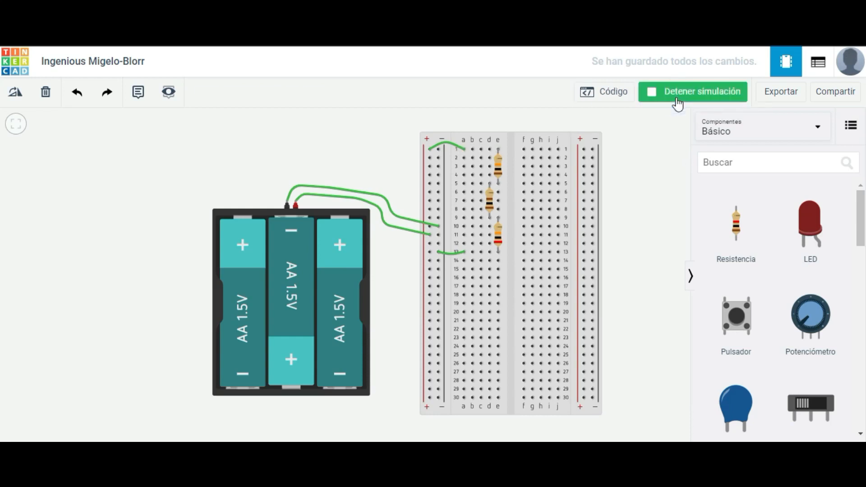
pyautogui.click(677, 101)
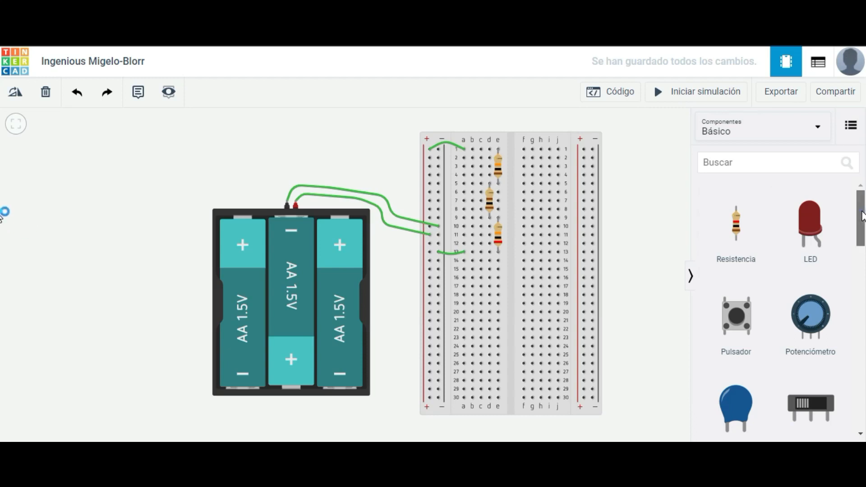
# Step: Place a multimeter beside the upper right of the breadboard, shift it slightly away and keep its mode at Voltaje
pyautogui.moveTo(861, 215); pyautogui.dragTo(665, 173)
pyautogui.click(662, 168)
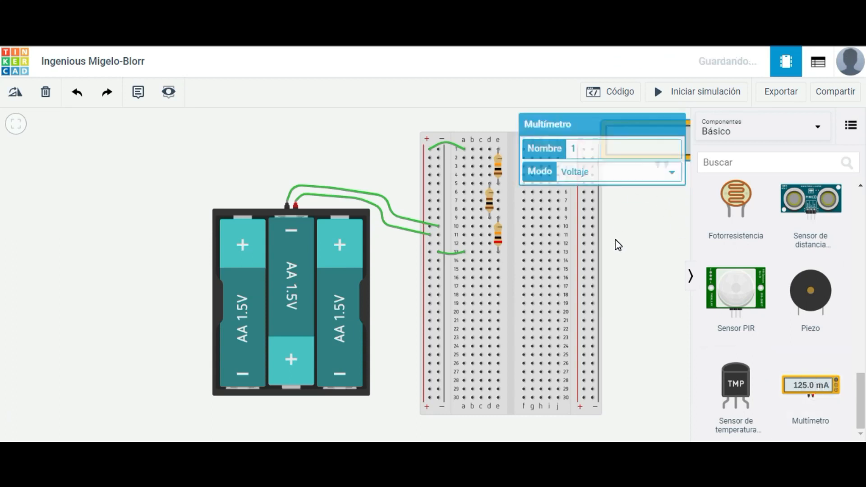
pyautogui.scroll(-3, 615, 239)
pyautogui.scroll(4, 678, 200)
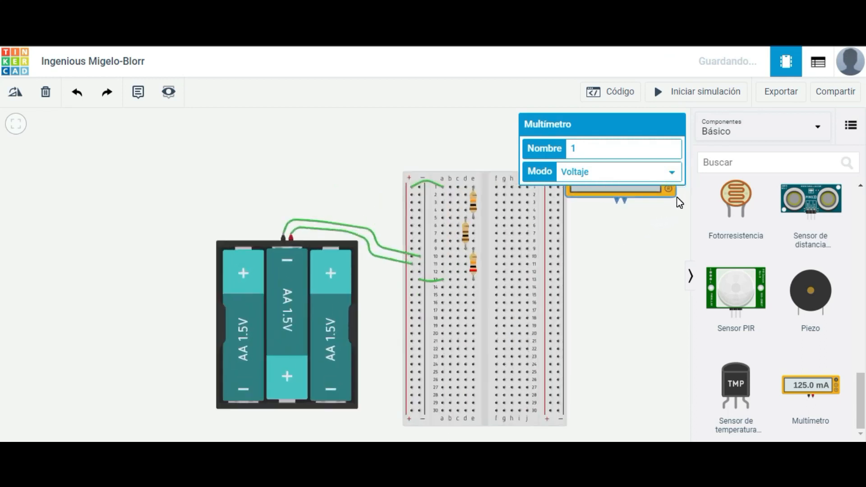
pyautogui.click(665, 175)
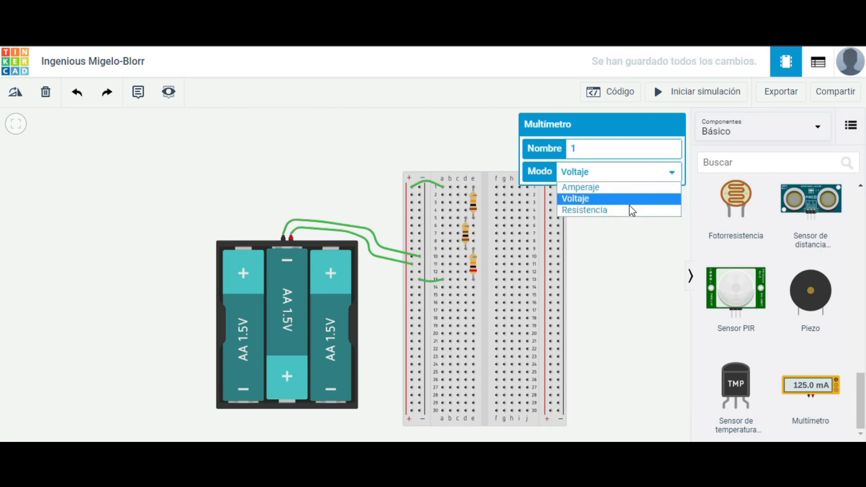
pyautogui.click(625, 248)
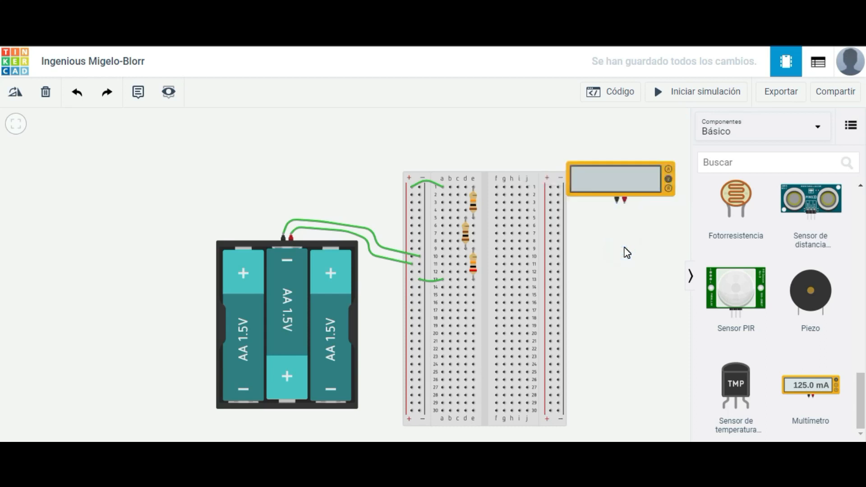
pyautogui.moveTo(640, 185); pyautogui.dragTo(649, 186)
pyautogui.click(630, 245)
pyautogui.scroll(-2, 521, 201)
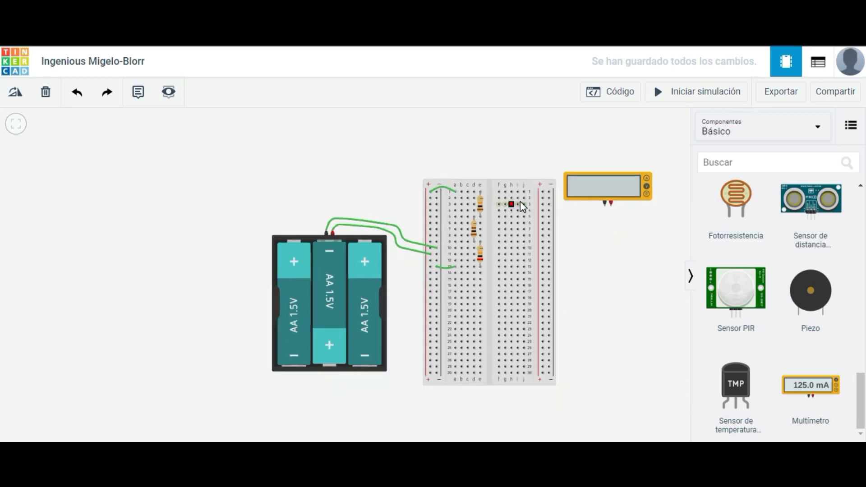
# Step: Wire the multimeter's positive terminal to hole d1, routing the cable over the breadboard to the 10 kΩ resistor's upper end
pyautogui.scroll(3, 521, 201)
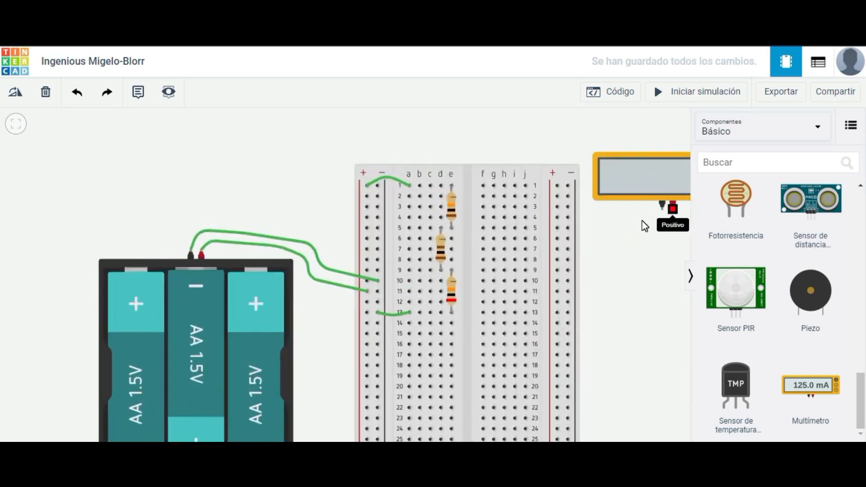
pyautogui.moveTo(672, 208); pyautogui.dragTo(602, 208)
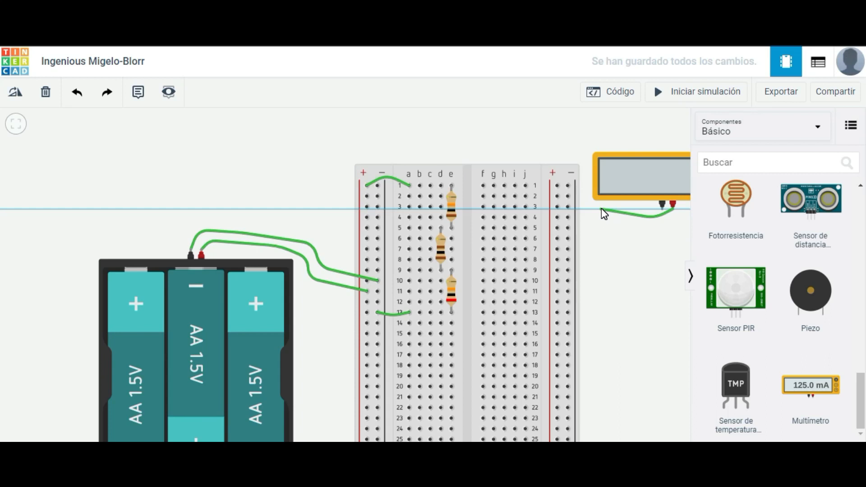
pyautogui.click(588, 203)
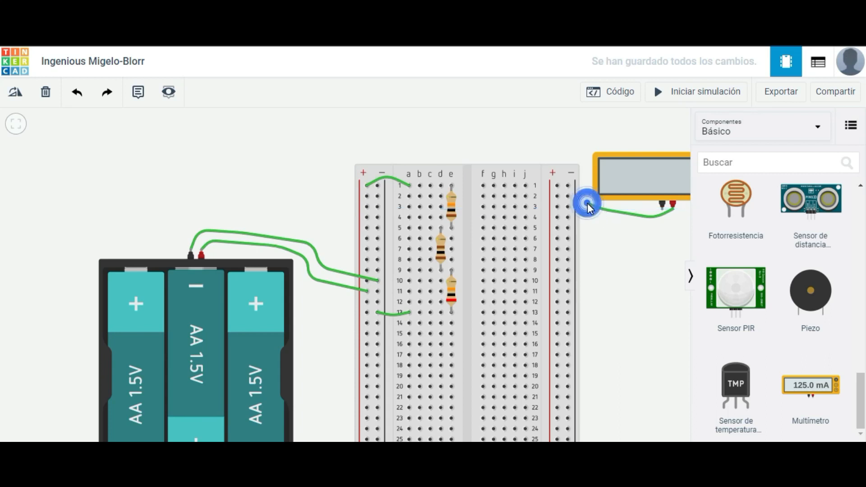
pyautogui.click(453, 185)
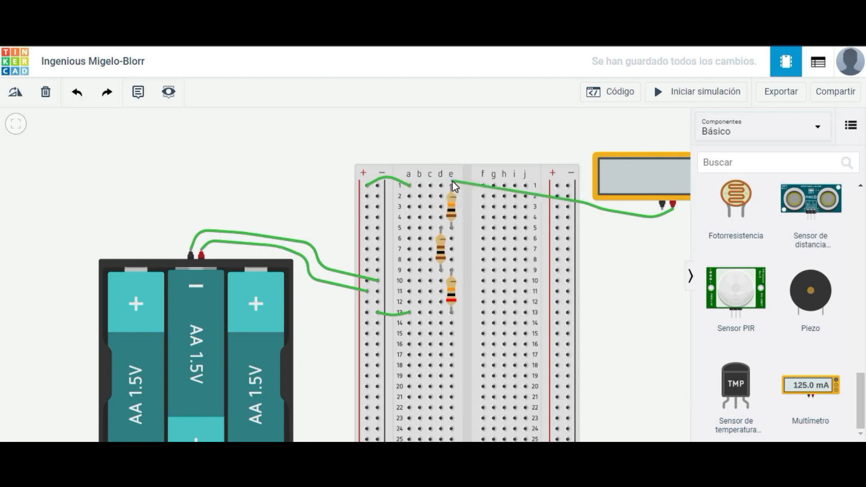
pyautogui.click(497, 191)
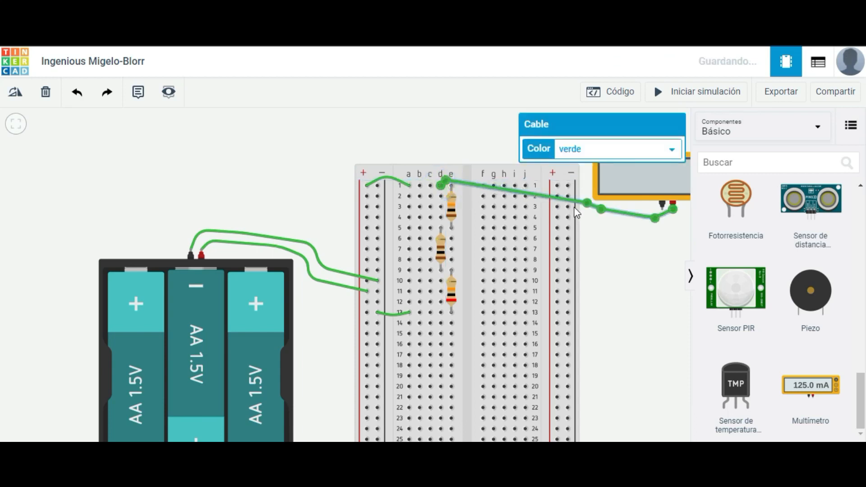
# Step: Wire the multimeter's negative terminal to hole e5 at the lower end of the 10 kΩ resistor and deselect the cable
pyautogui.click(661, 206)
pyautogui.click(626, 222)
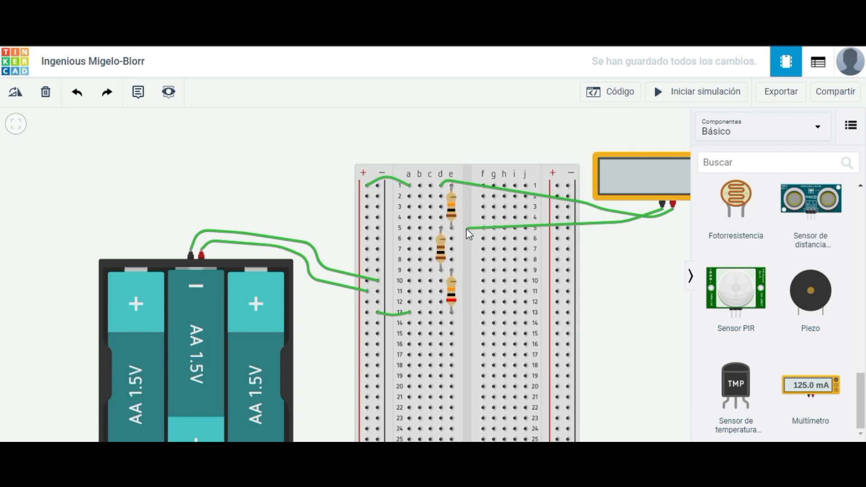
pyautogui.click(451, 228)
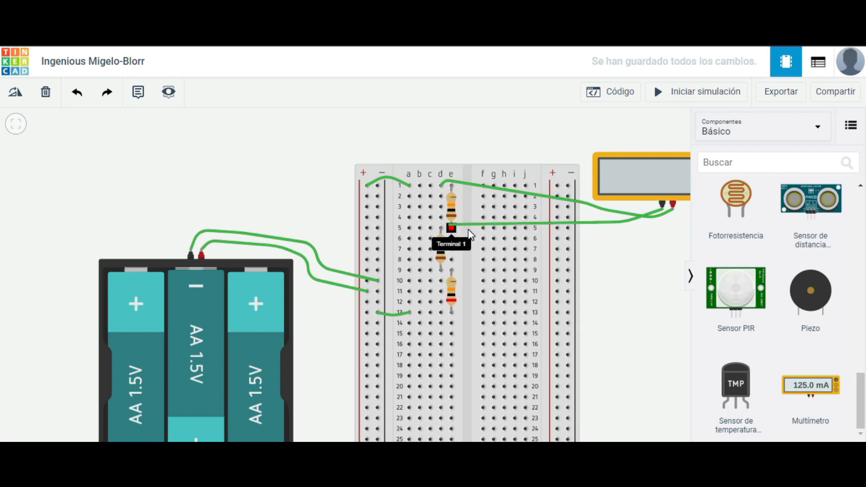
pyautogui.click(452, 228)
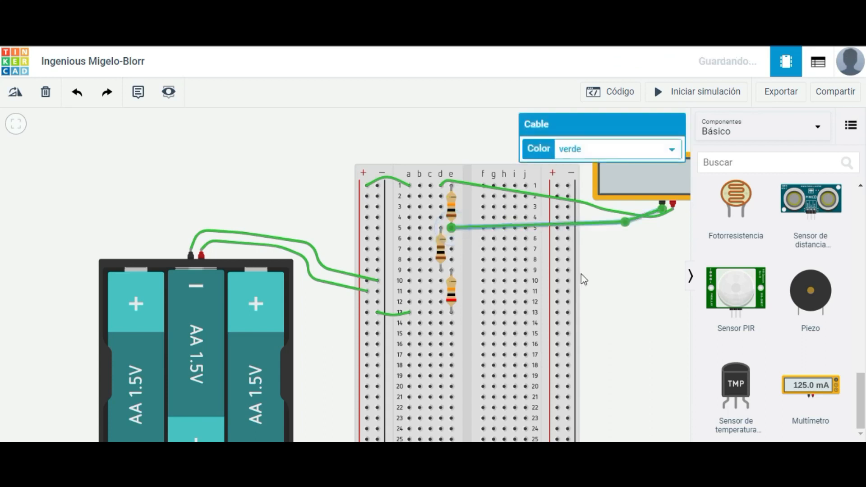
pyautogui.click(601, 274)
# Step: Examine how the multimeter's positive and negative terminals are connected across the 10 kΩ resistor
pyautogui.scroll(-1, 525, 291)
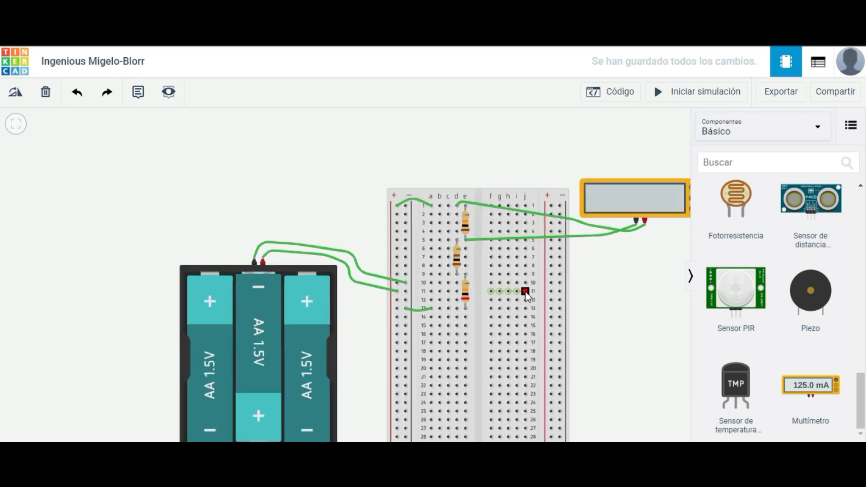
pyautogui.scroll(-1, 525, 291)
pyautogui.scroll(-2, 547, 300)
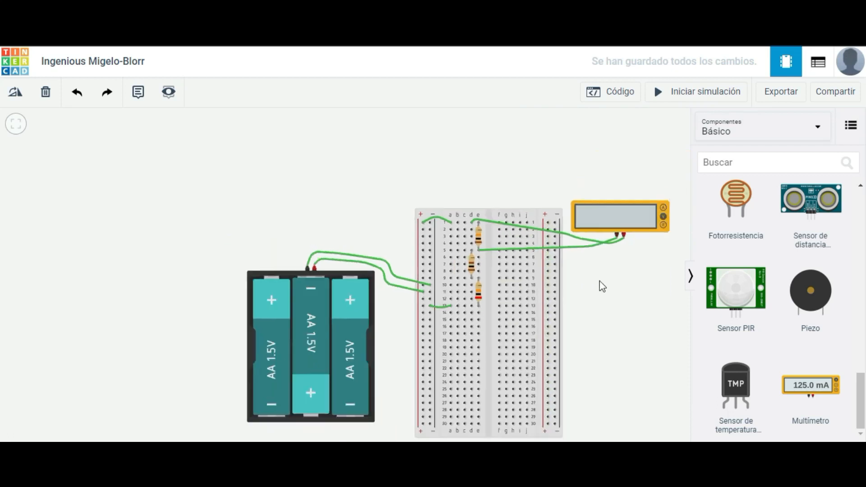
pyautogui.scroll(2, 635, 271)
pyautogui.scroll(1, 645, 271)
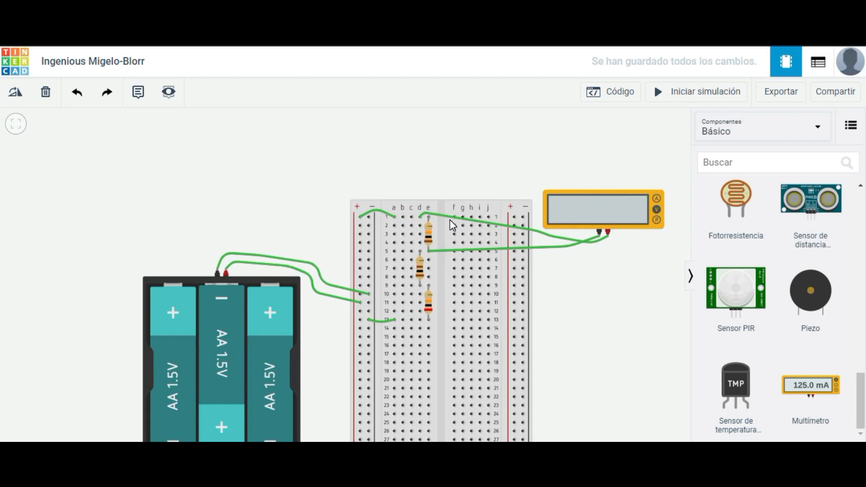
pyautogui.scroll(1, 450, 221)
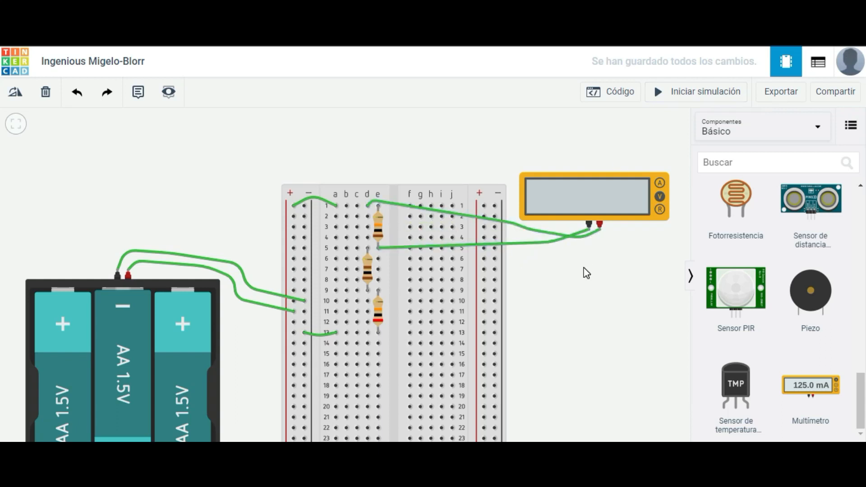
pyautogui.scroll(5, 584, 251)
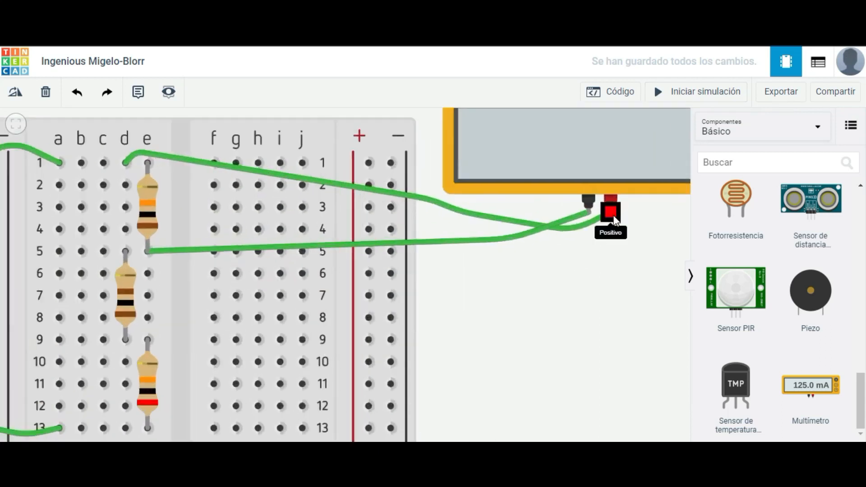
pyautogui.scroll(2, 613, 219)
pyautogui.click(611, 211)
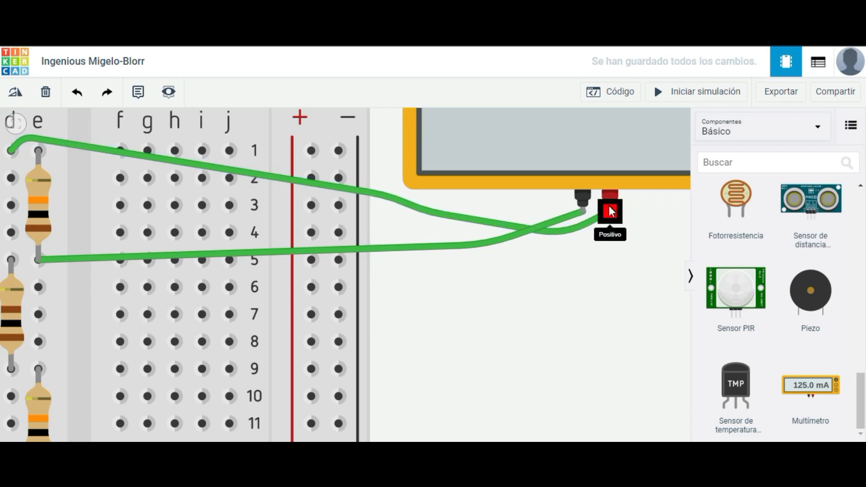
pyautogui.scroll(-1, 612, 248)
pyautogui.scroll(-3, 615, 253)
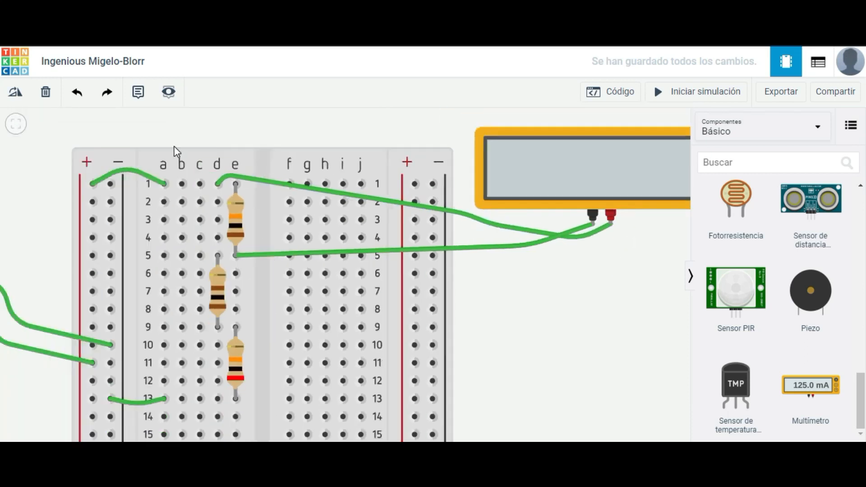
# Step: Inspect the multimeter connections across the 10 kΩ resistor and start the simulation to measure its voltage
pyautogui.scroll(-1, 231, 186)
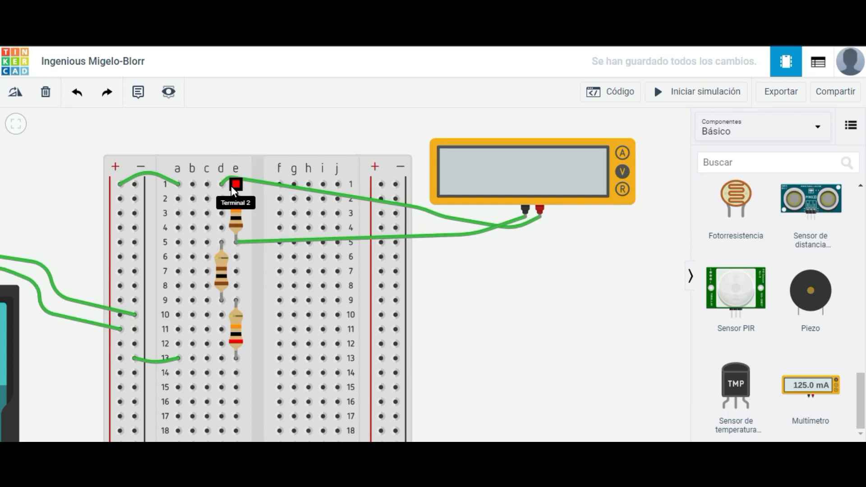
pyautogui.scroll(-1, 231, 186)
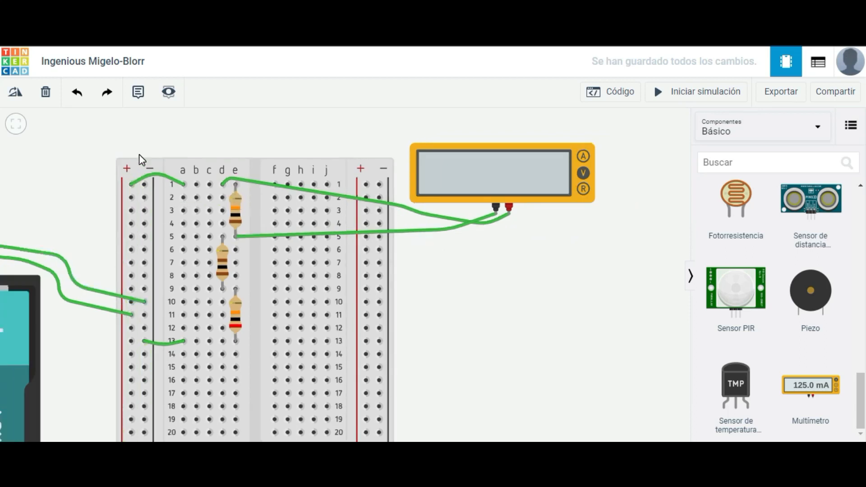
pyautogui.scroll(-2, 136, 206)
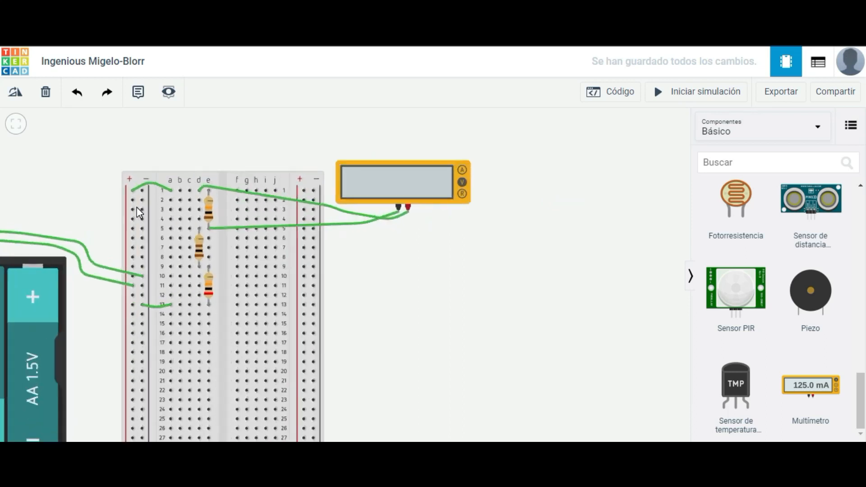
pyautogui.scroll(2, 139, 212)
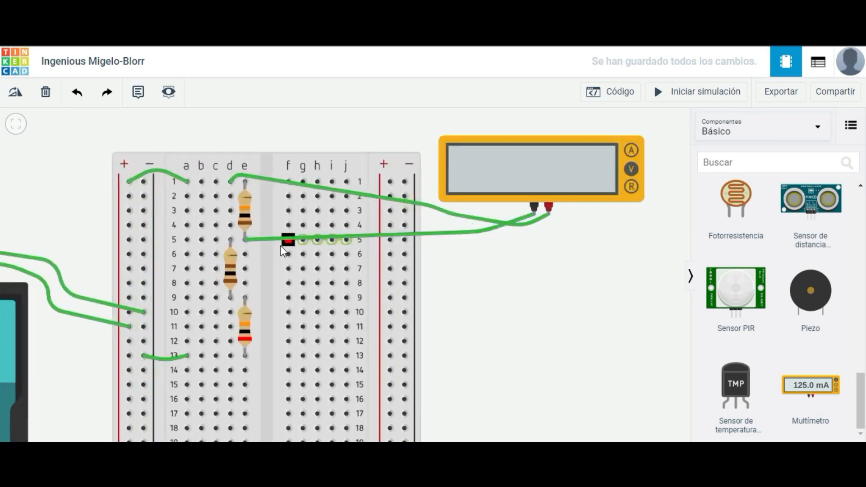
pyautogui.scroll(3, 252, 246)
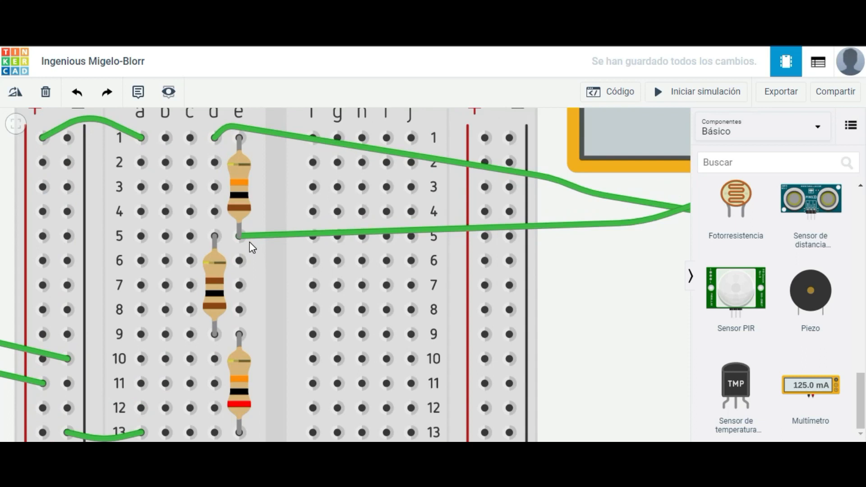
pyautogui.scroll(-4, 243, 242)
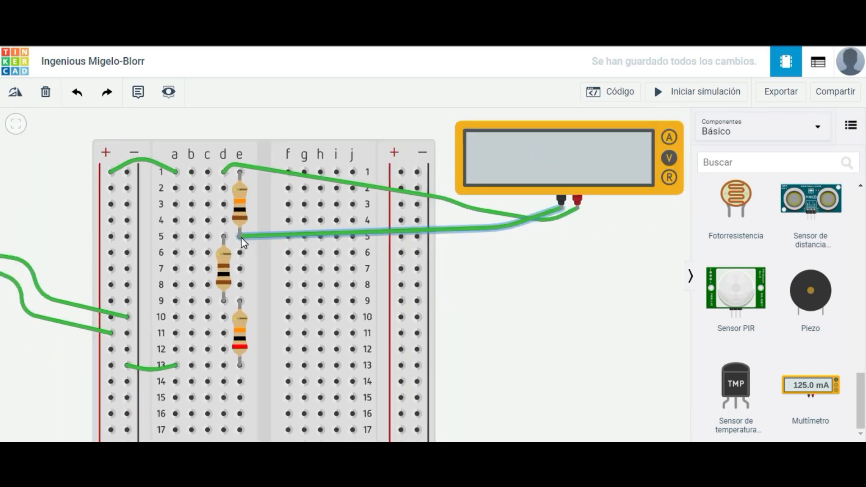
pyautogui.click(676, 92)
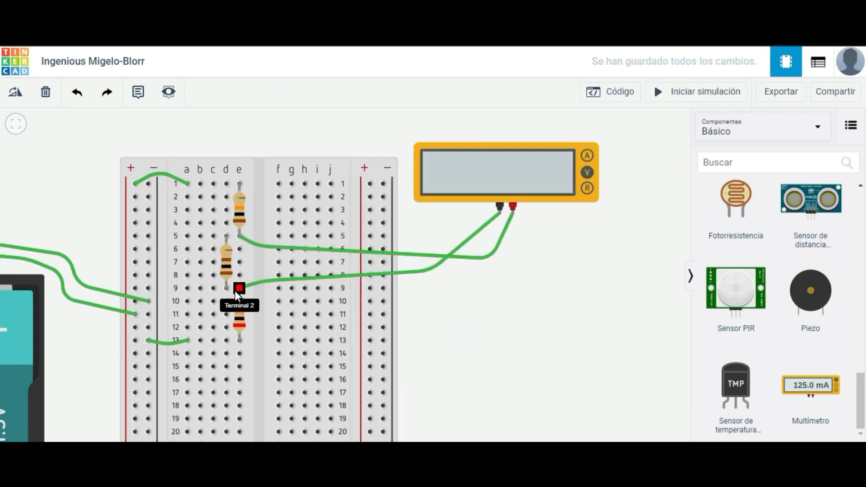
# Step: Simulate the circuit with the multimeter connected across the 100 Ω resistor to measure its voltage
pyautogui.click(109, 230)
pyautogui.scroll(1, 229, 269)
pyautogui.click(435, 292)
pyautogui.click(670, 92)
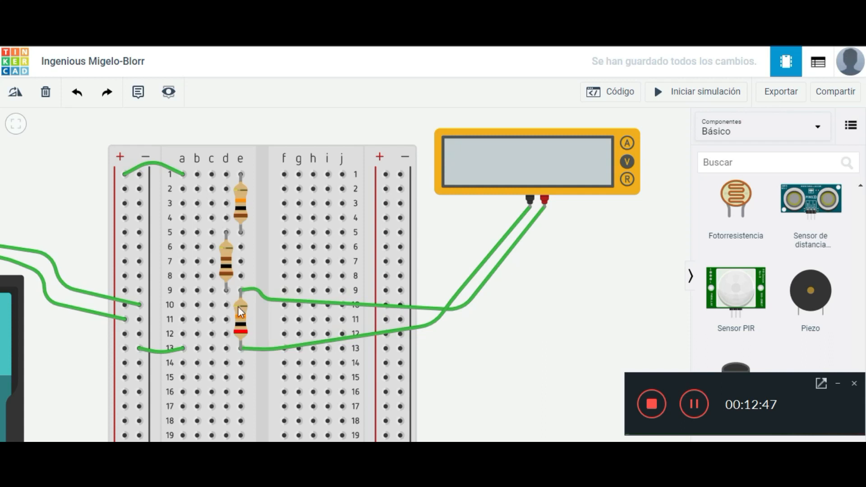
# Step: Simulate the circuit to measure the 20 kΩ resistor's voltage, and compare the whole breadboard circuit with the Ejercicio02.PNG schematic in the Picasa viewer
pyautogui.click(672, 95)
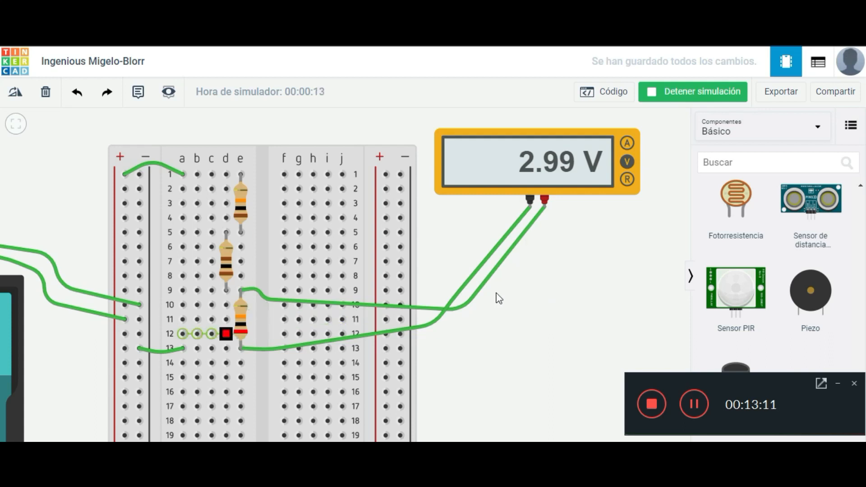
pyautogui.scroll(-3, 518, 319)
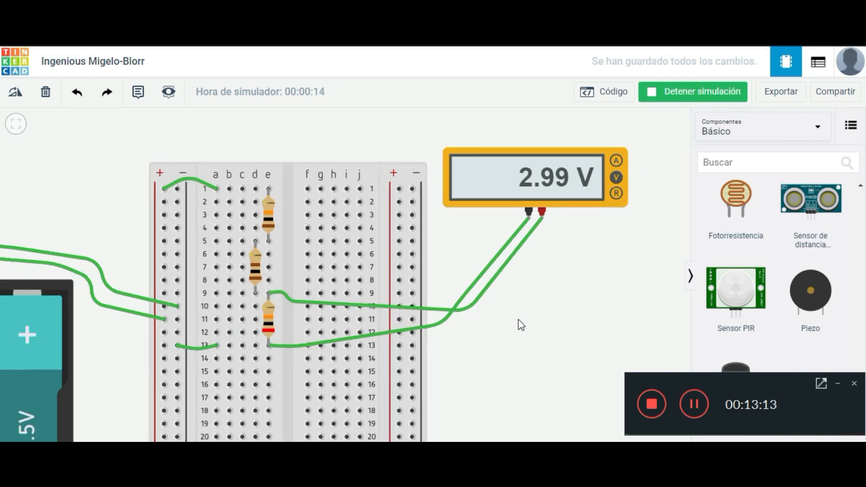
pyautogui.scroll(-2, 518, 320)
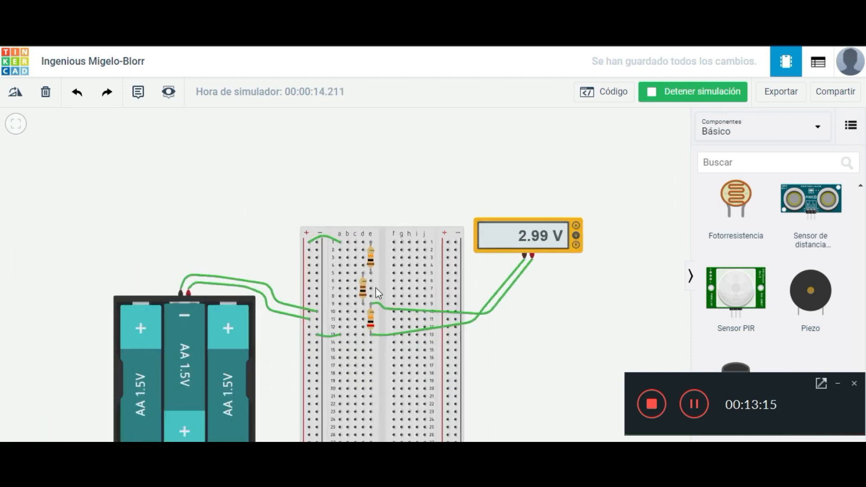
pyautogui.scroll(2, 378, 294)
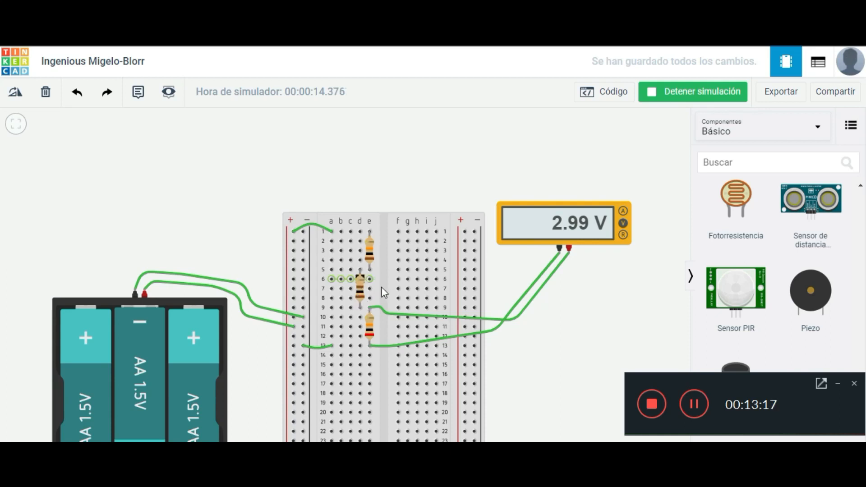
pyautogui.scroll(-3, 391, 275)
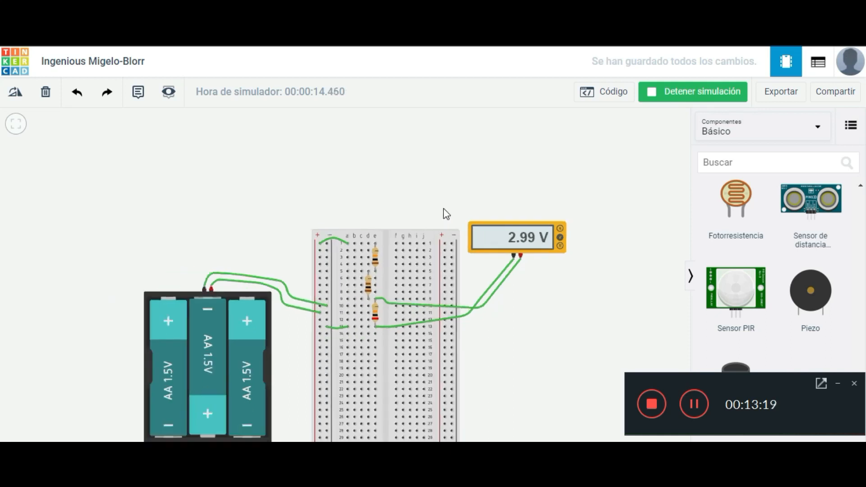
pyautogui.scroll(-1, 443, 208)
pyautogui.scroll(-2, 442, 209)
pyautogui.scroll(3, 321, 383)
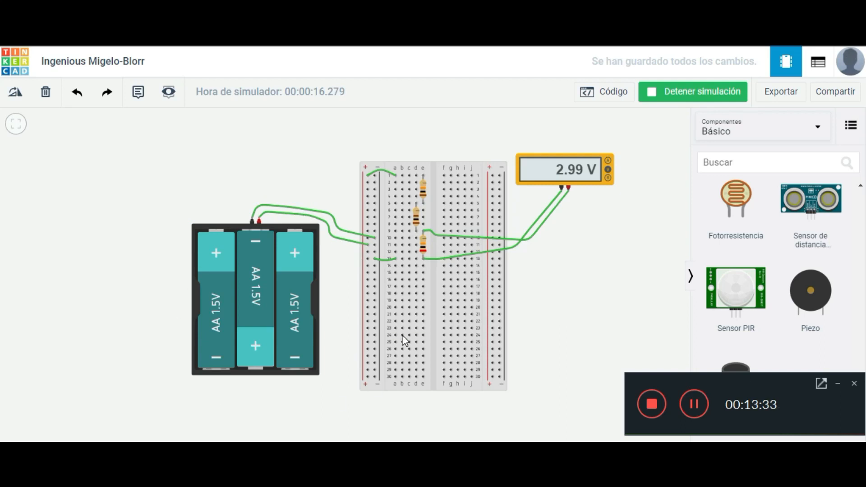
pyautogui.click(275, 452)
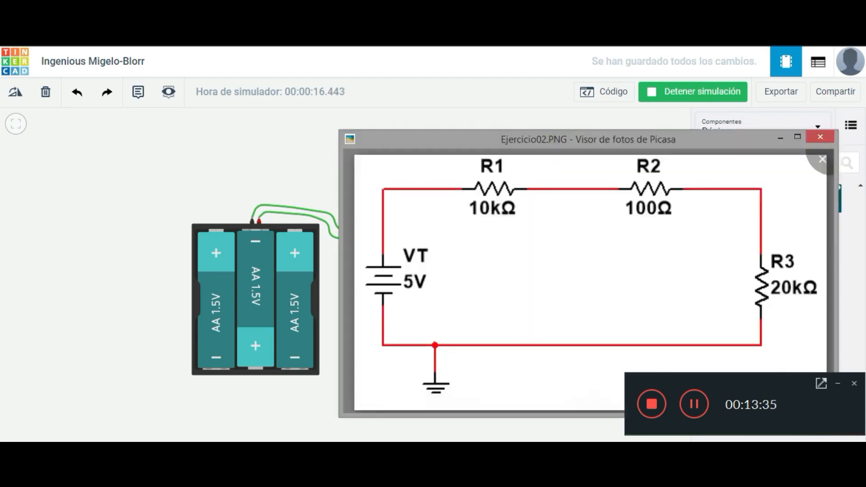
pyautogui.click(651, 405)
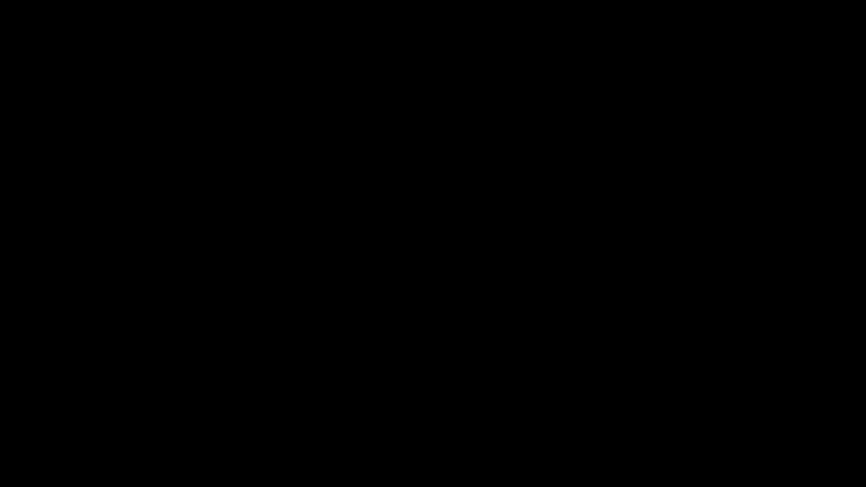